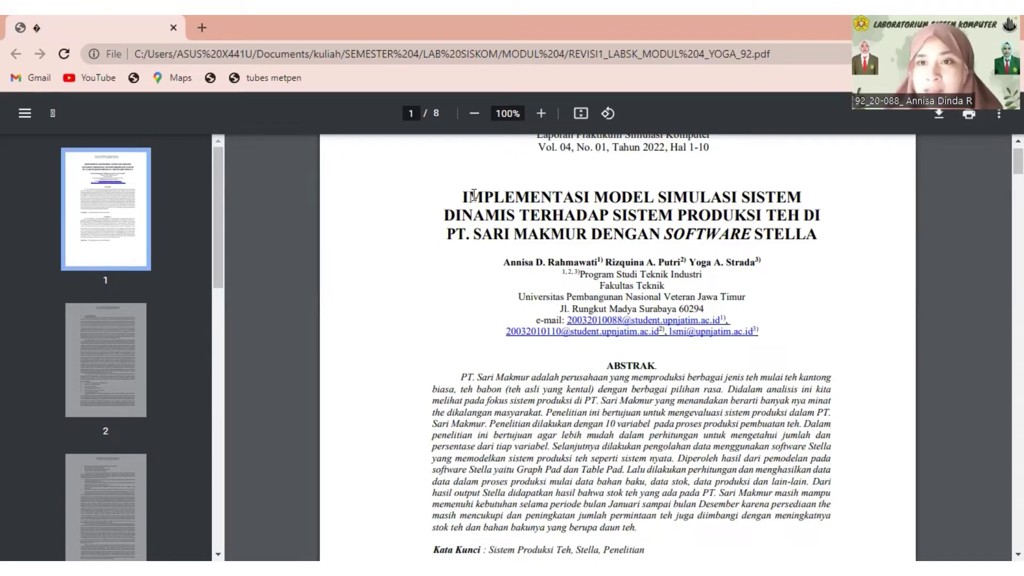
Read through the tea production paper's abstract and its Pendahuluan section, up to the start of Metodologi Penelitian
double_click(503, 375)
scroll(503, 374, down, 5)
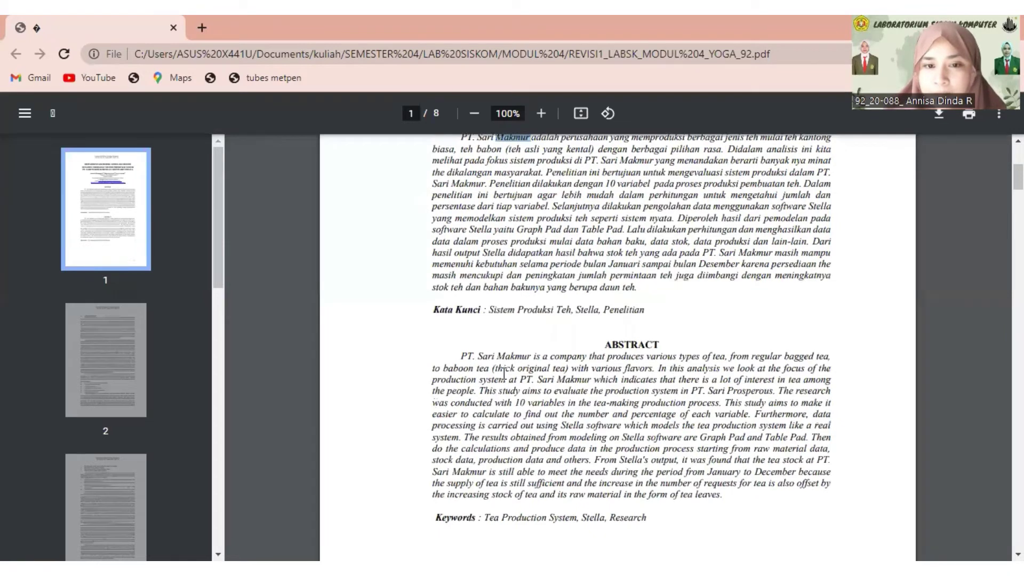
scroll(503, 373, down, 12)
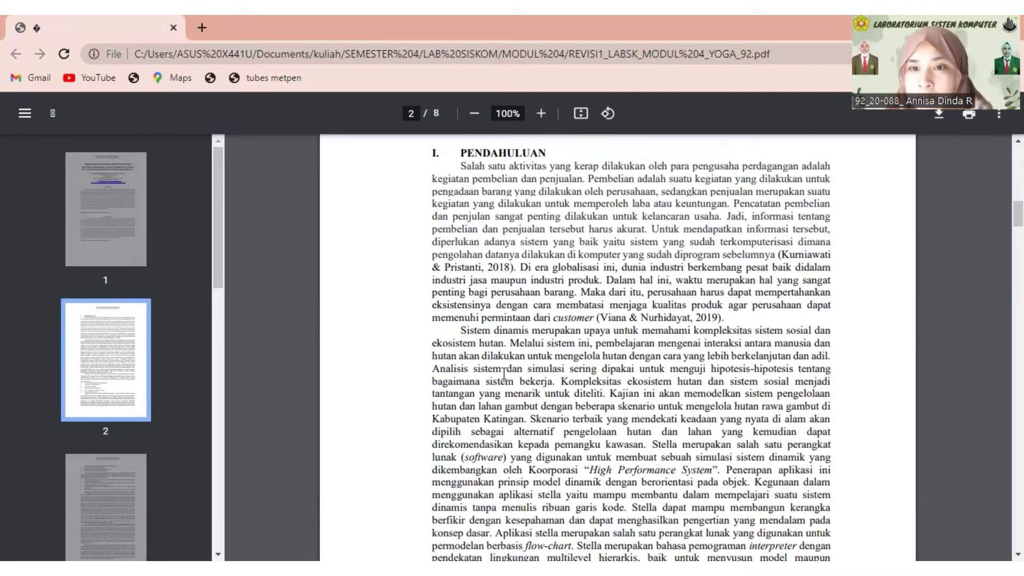
scroll(504, 373, down, 3)
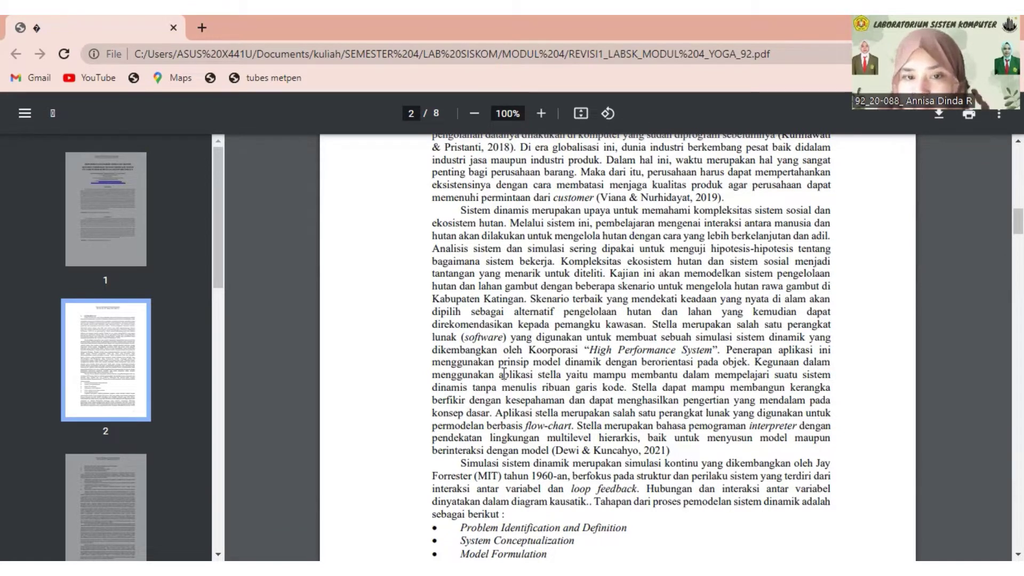
scroll(504, 374, down, 3)
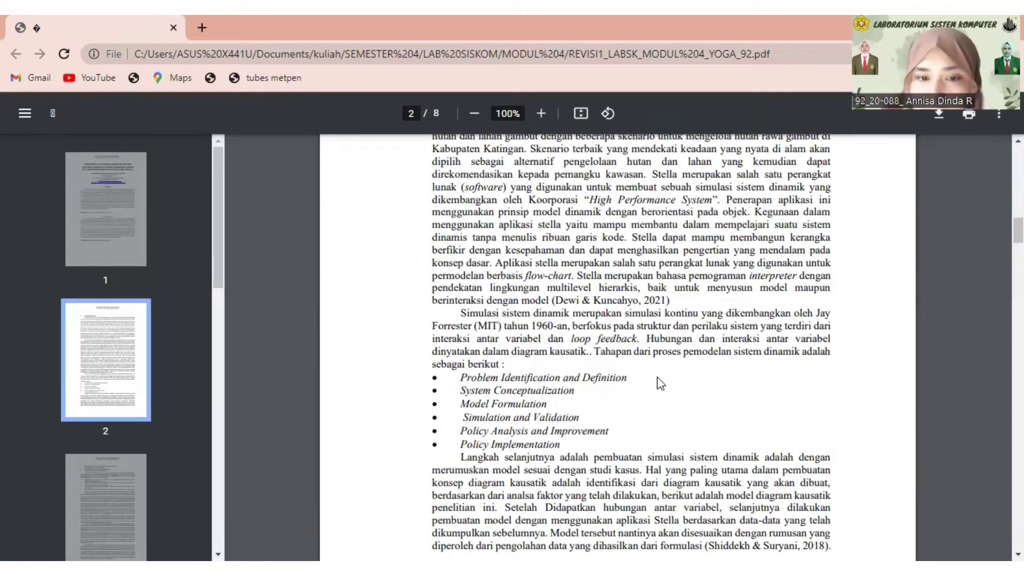
scroll(657, 377, down, 2)
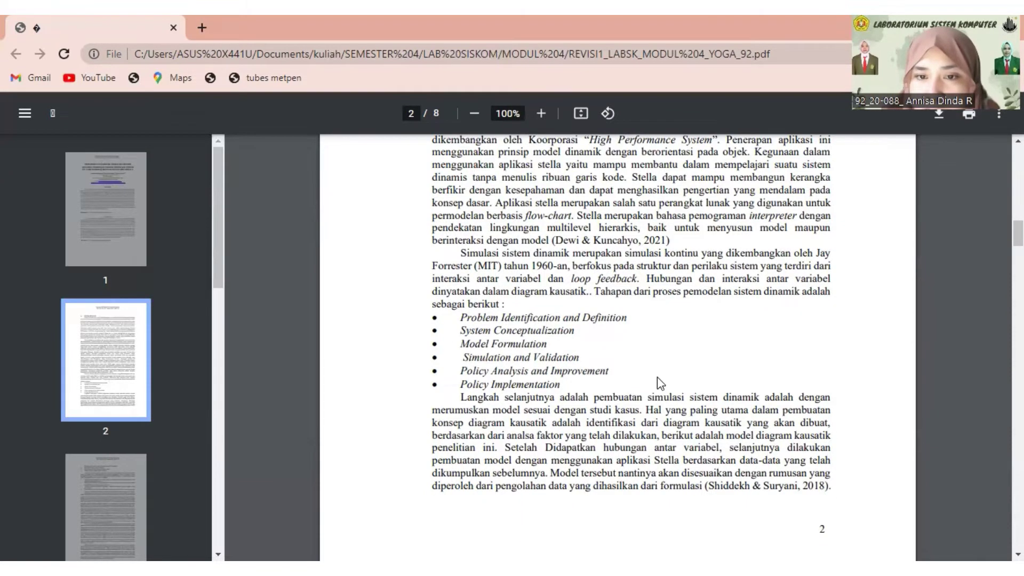
scroll(657, 376, down, 18)
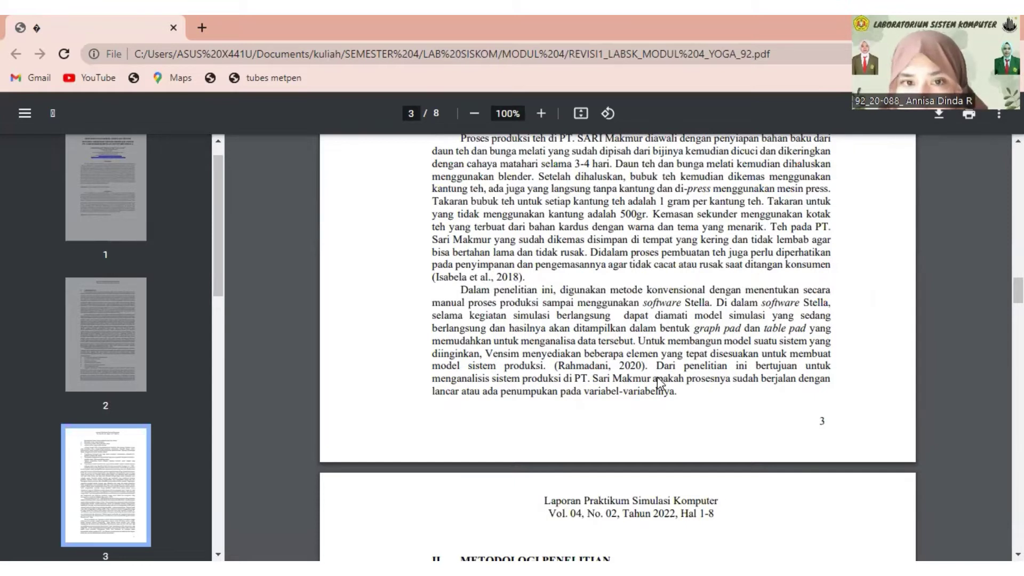
scroll(659, 382, up, 2)
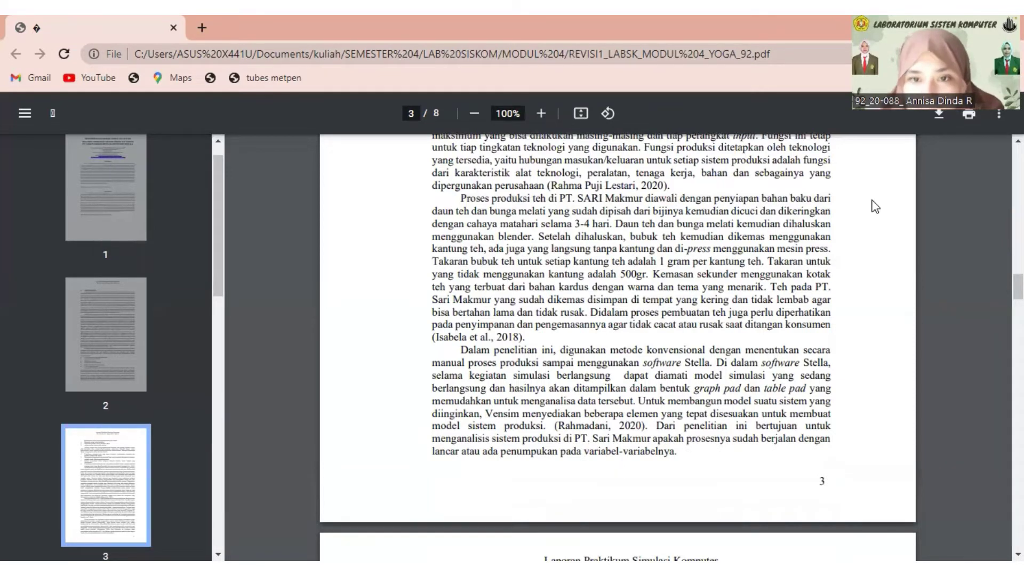
scroll(876, 206, down, 7)
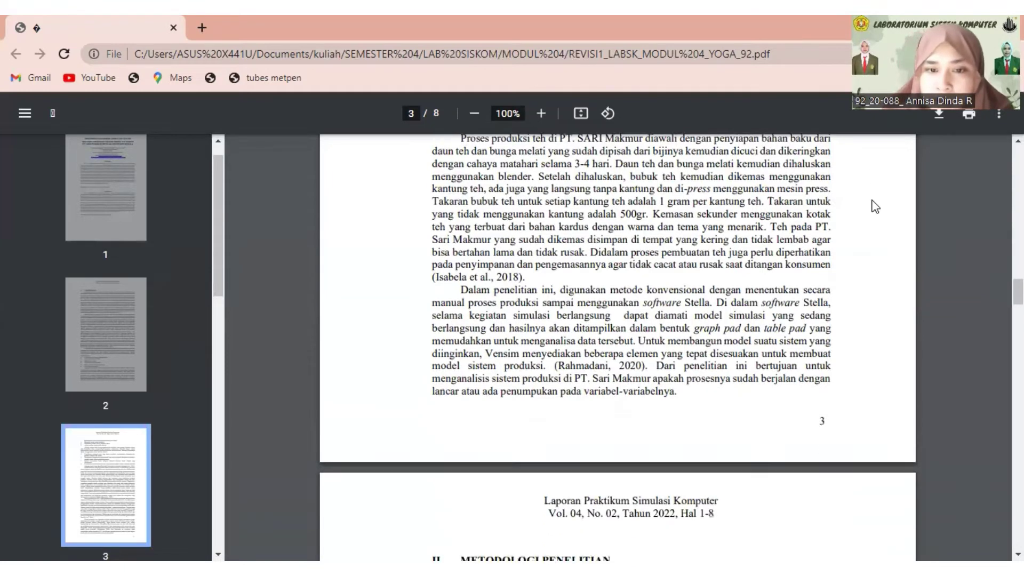
Review the Metodologi Penelitian section, covering the variable data table, the tea inventory simulation model, the flowchart and the problem-solving steps
scroll(875, 207, down, 1)
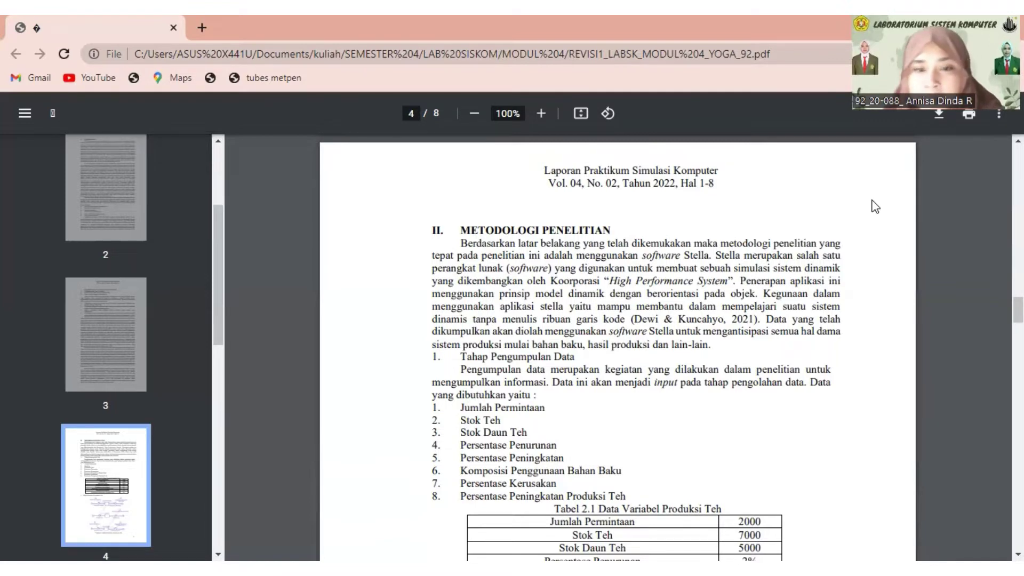
scroll(873, 205, down, 3)
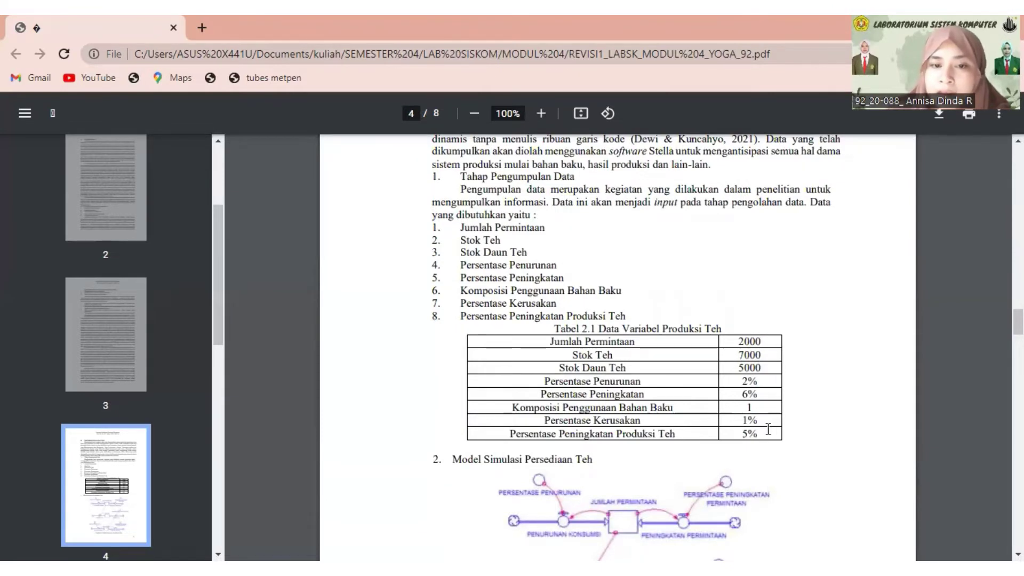
scroll(768, 429, down, 1)
scroll(768, 428, down, 4)
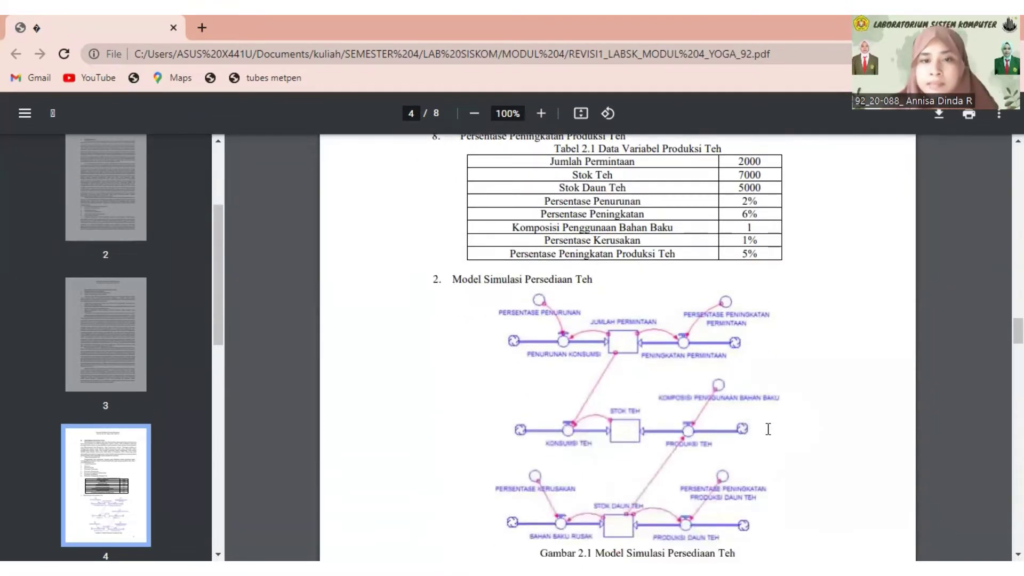
scroll(768, 429, down, 1)
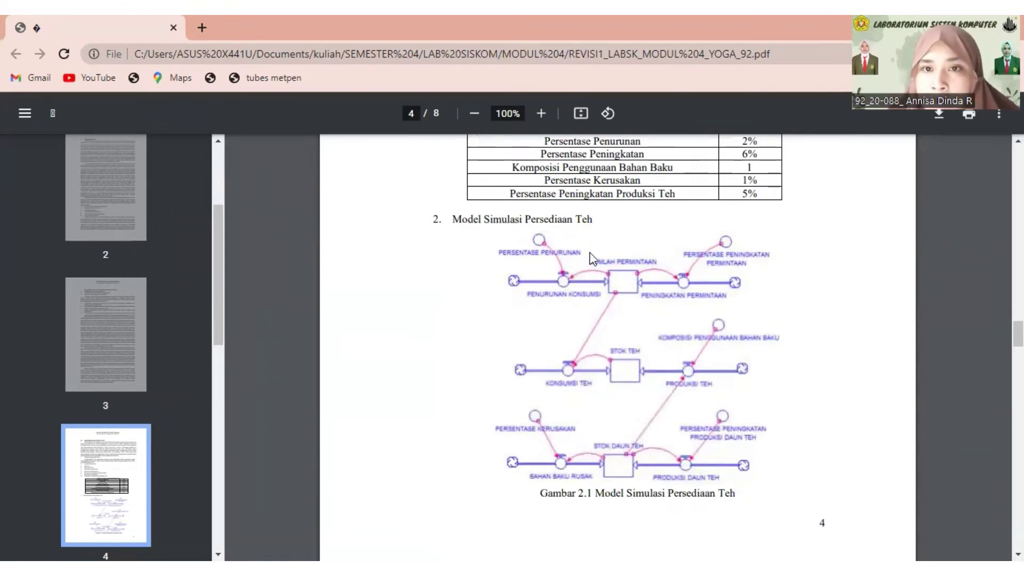
scroll(688, 266, down, 8)
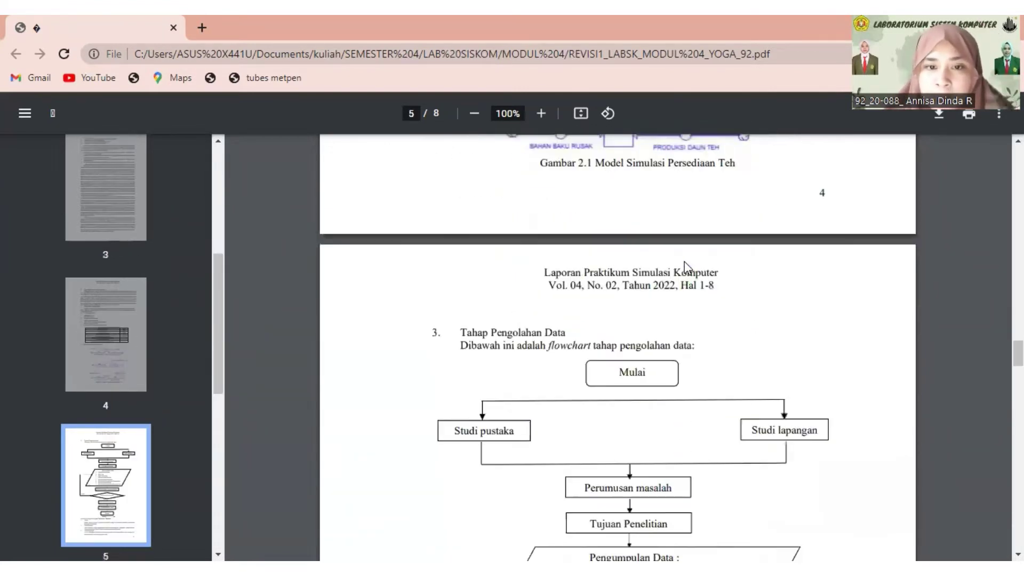
scroll(687, 267, down, 4)
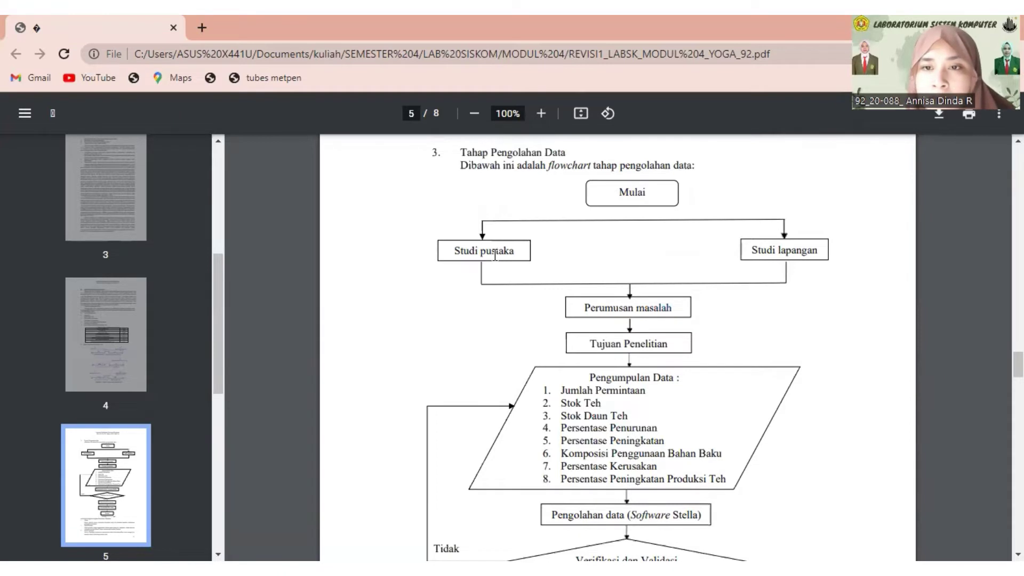
scroll(495, 256, down, 1)
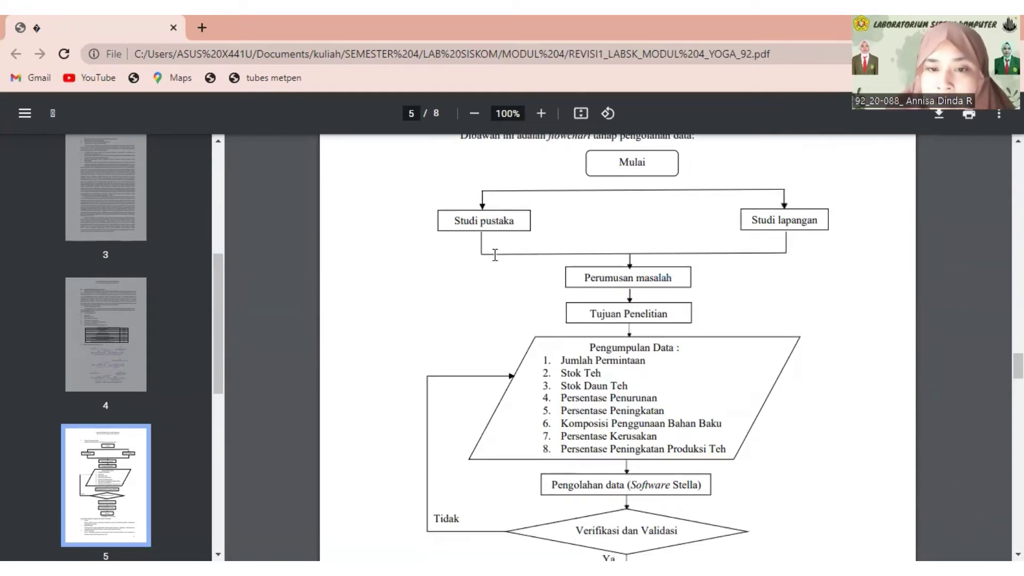
scroll(495, 255, down, 7)
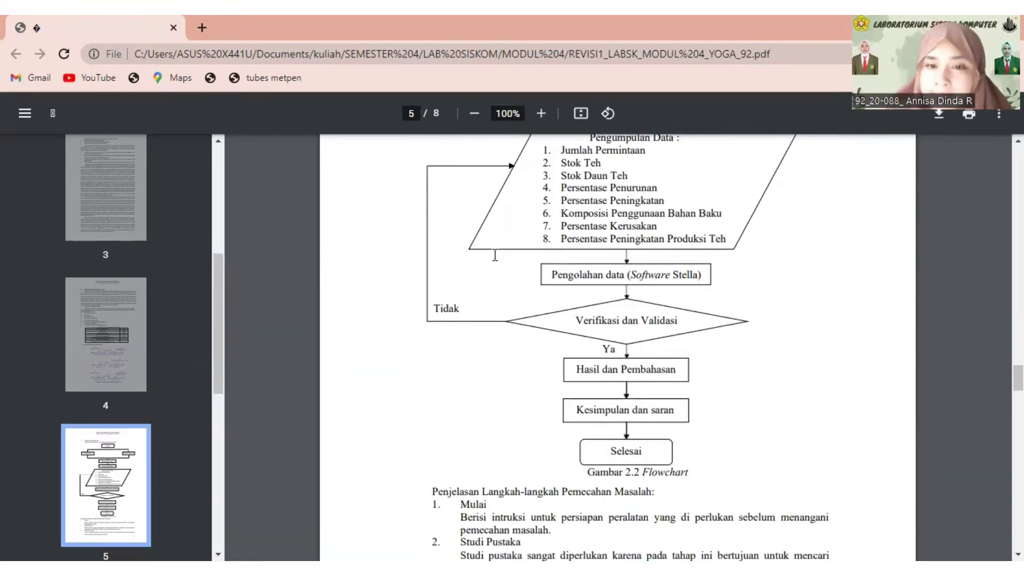
scroll(495, 255, down, 14)
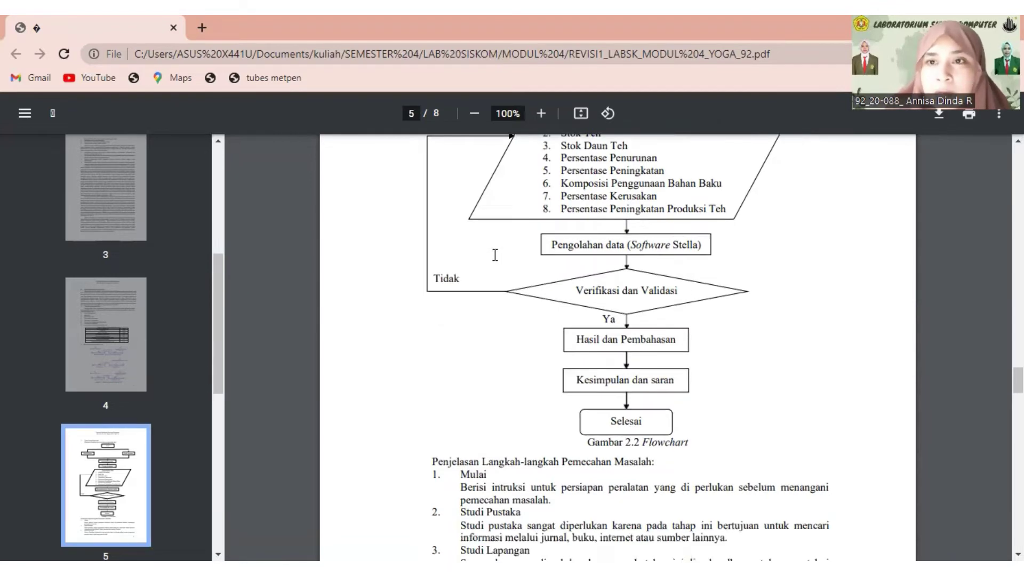
scroll(495, 255, down, 11)
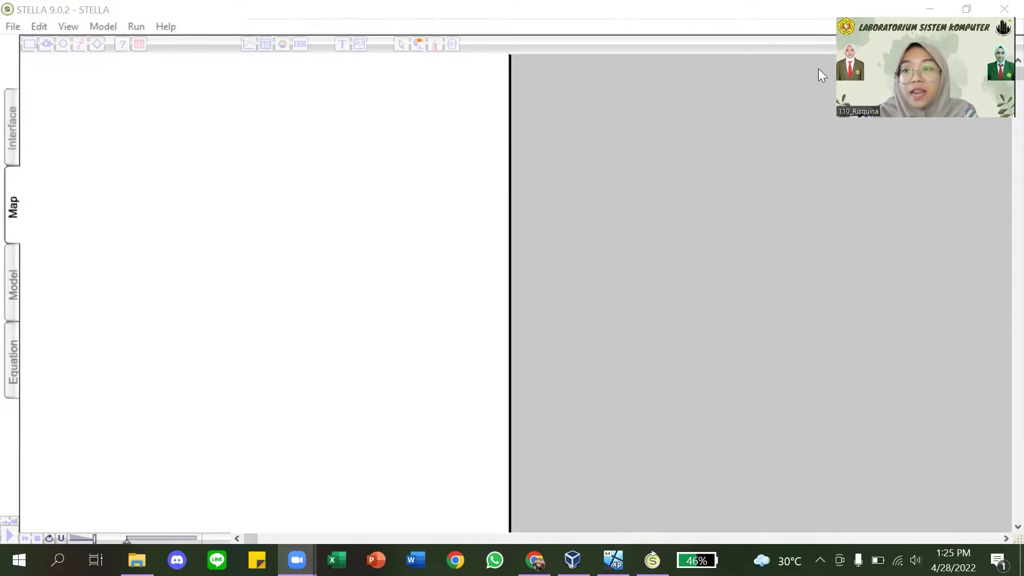
In STELLA, place three stocks on the map and align them in a vertical column
click(288, 170)
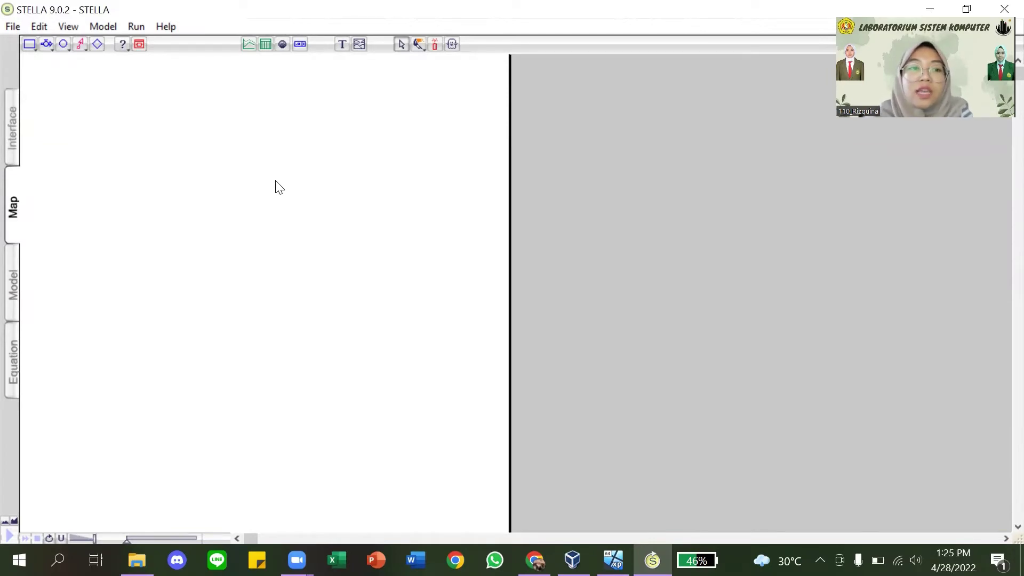
click(30, 44)
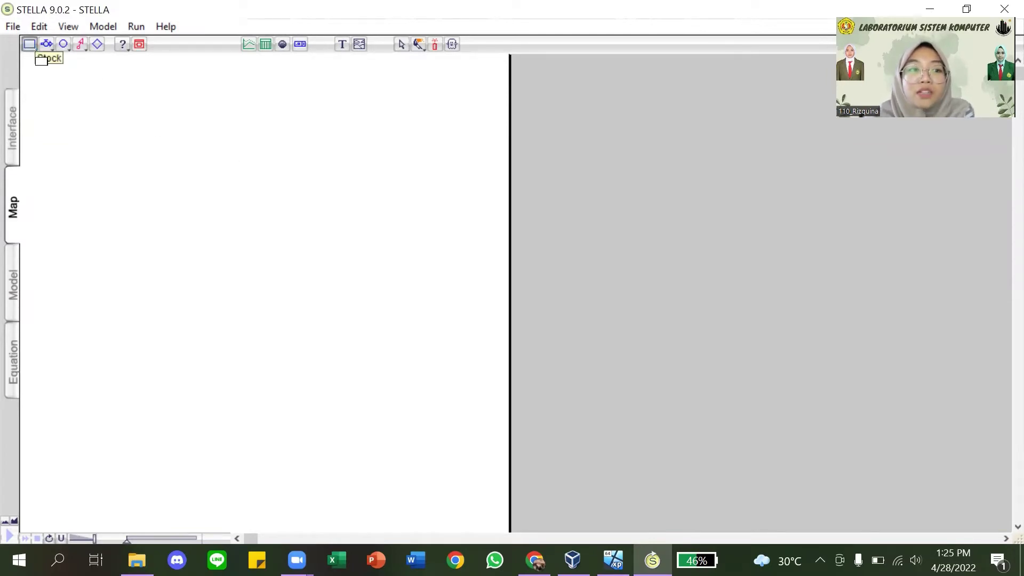
click(203, 166)
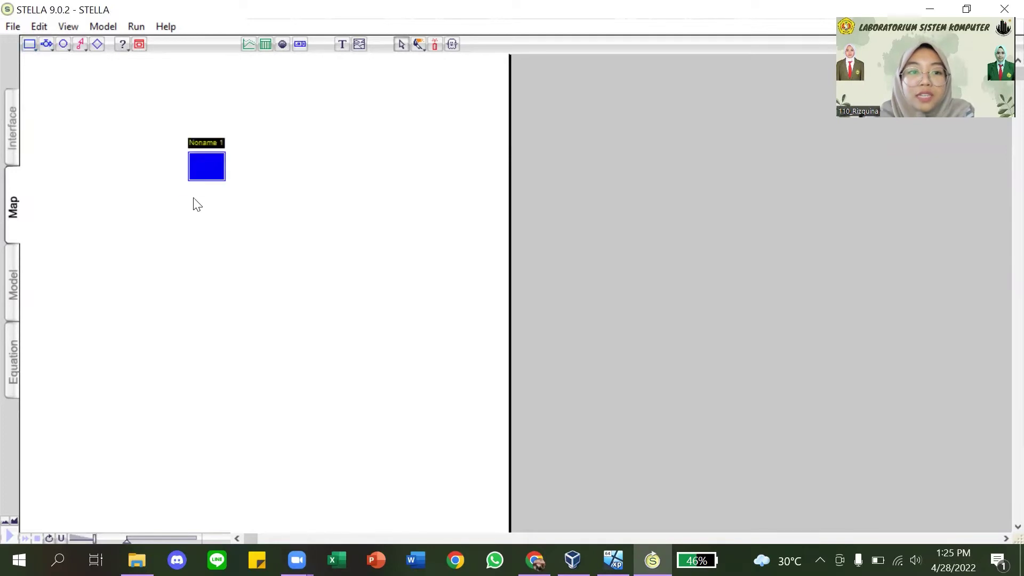
click(29, 44)
click(201, 269)
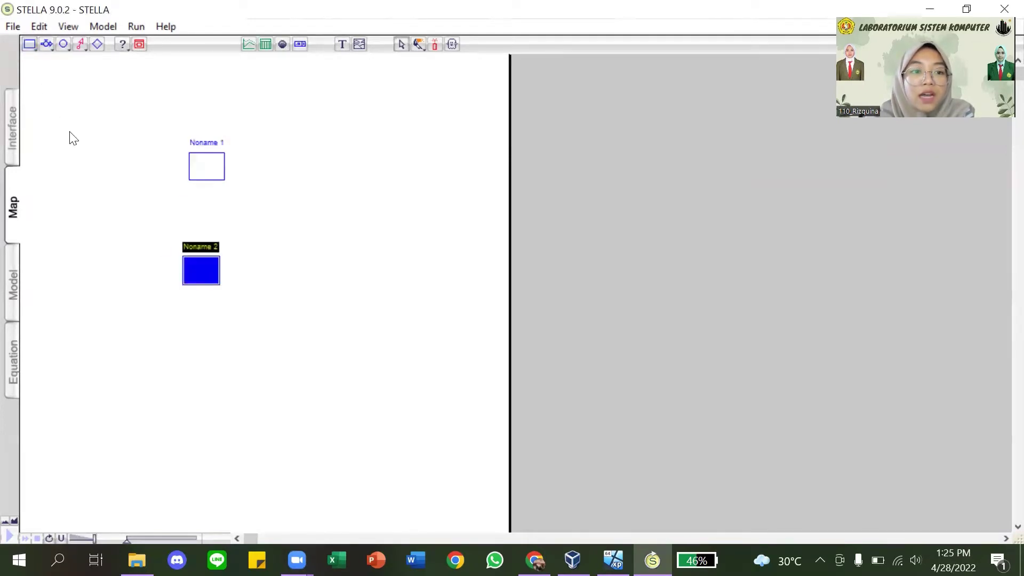
click(30, 44)
click(193, 355)
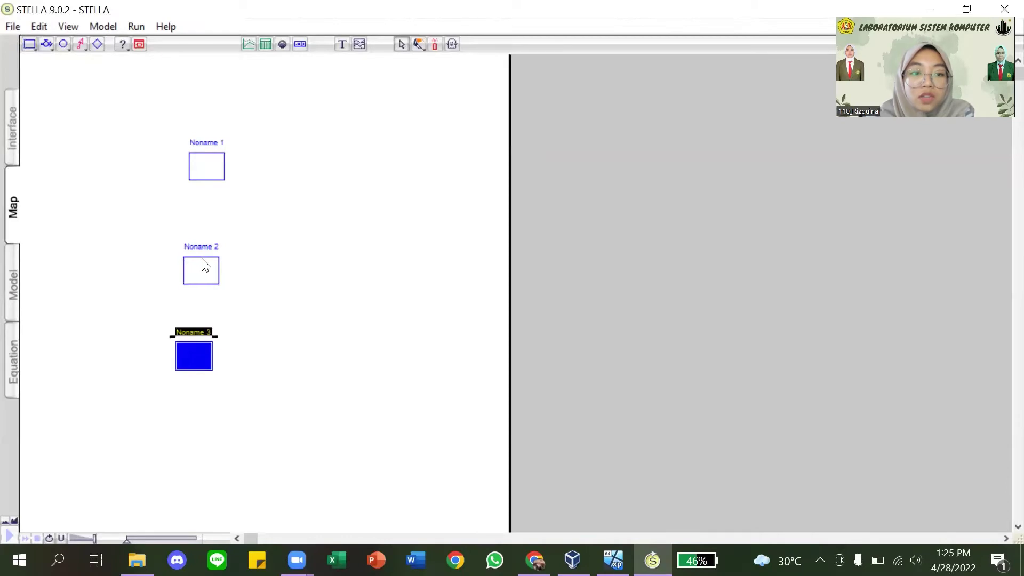
drag(204, 265, 207, 266)
drag(192, 353, 201, 366)
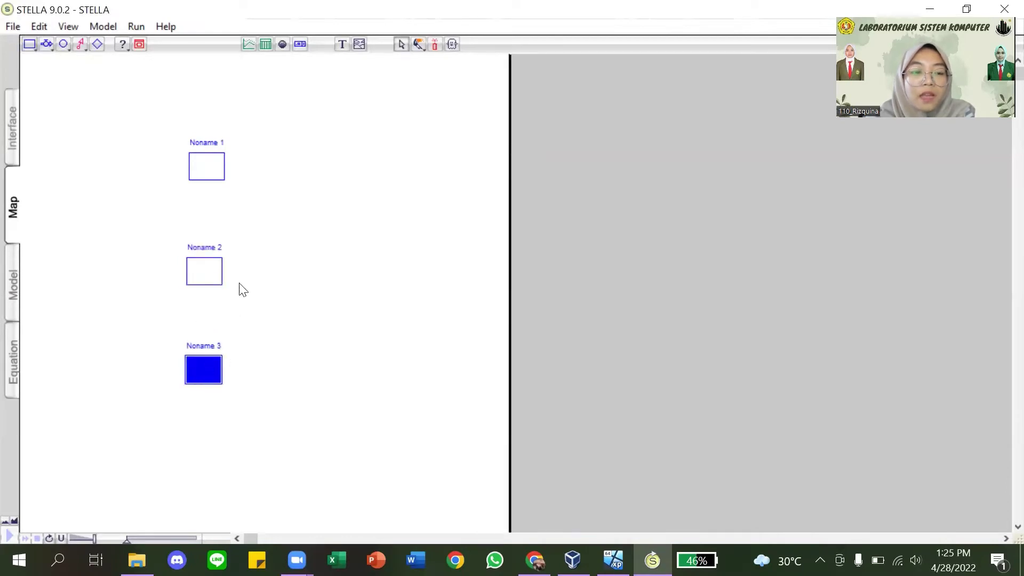
Name the three stocks JUMLAH PERMINTAAN, STOK TEH and STOK DAUN TEH from the uppermost to the lowest
click(218, 142)
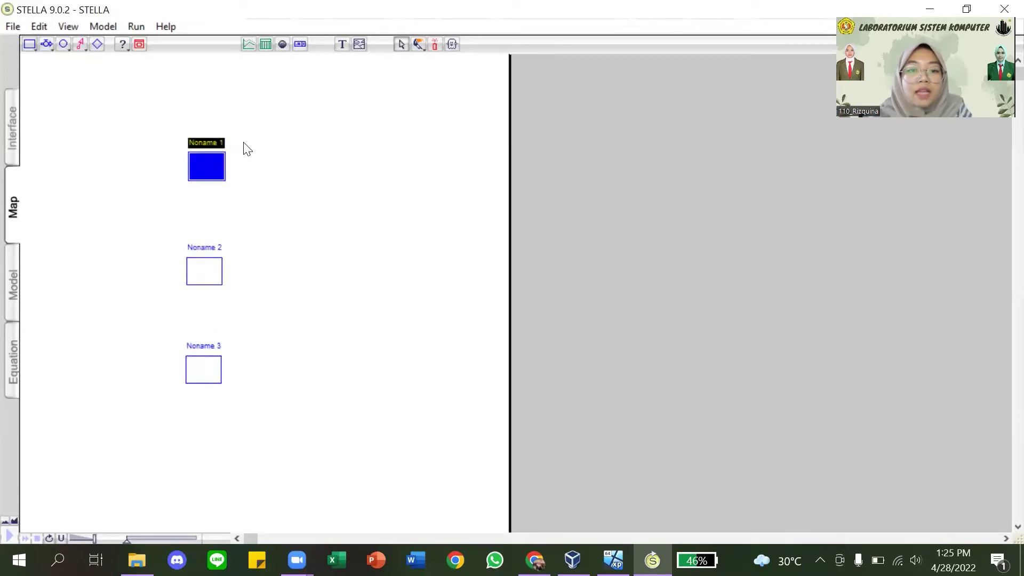
key(Caps_Lock)
text(JUMLAH P)
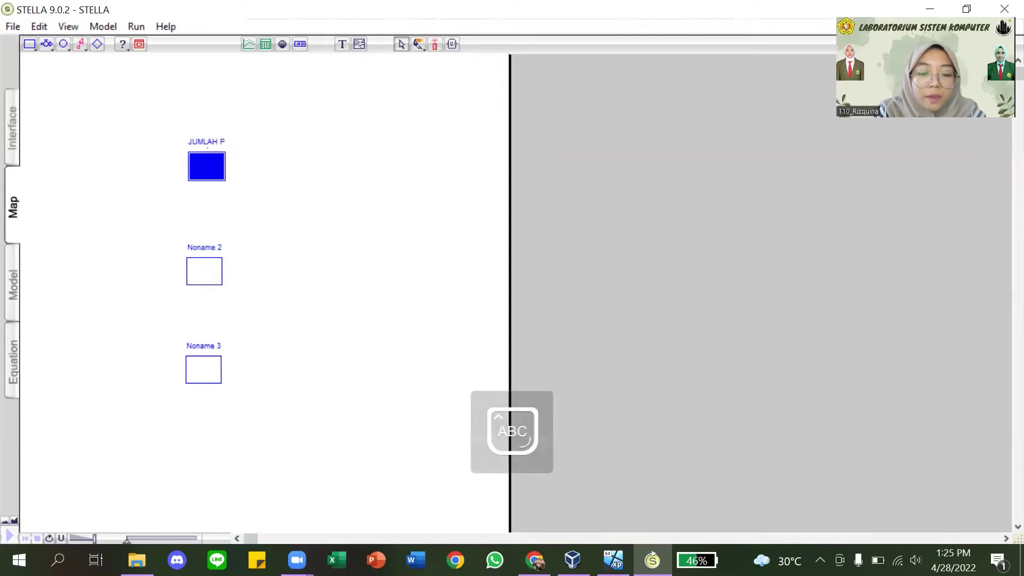
text(ERMINTAAN)
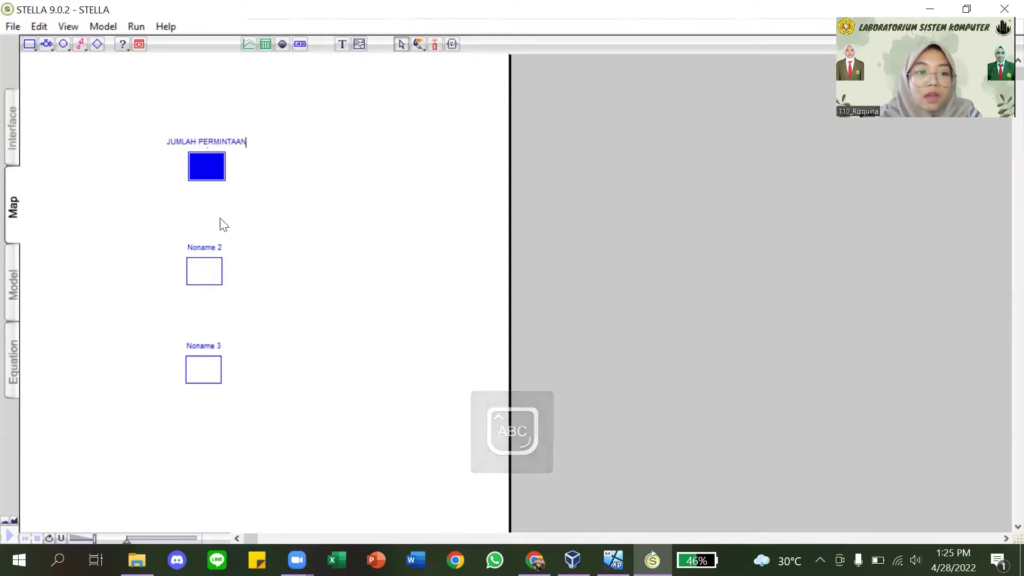
click(209, 258)
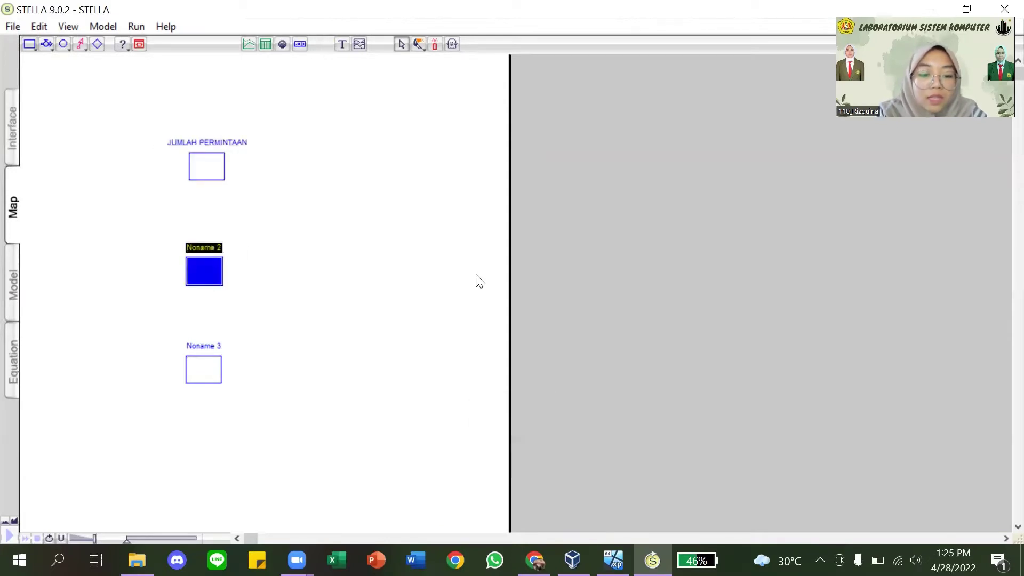
text(STOK TEH)
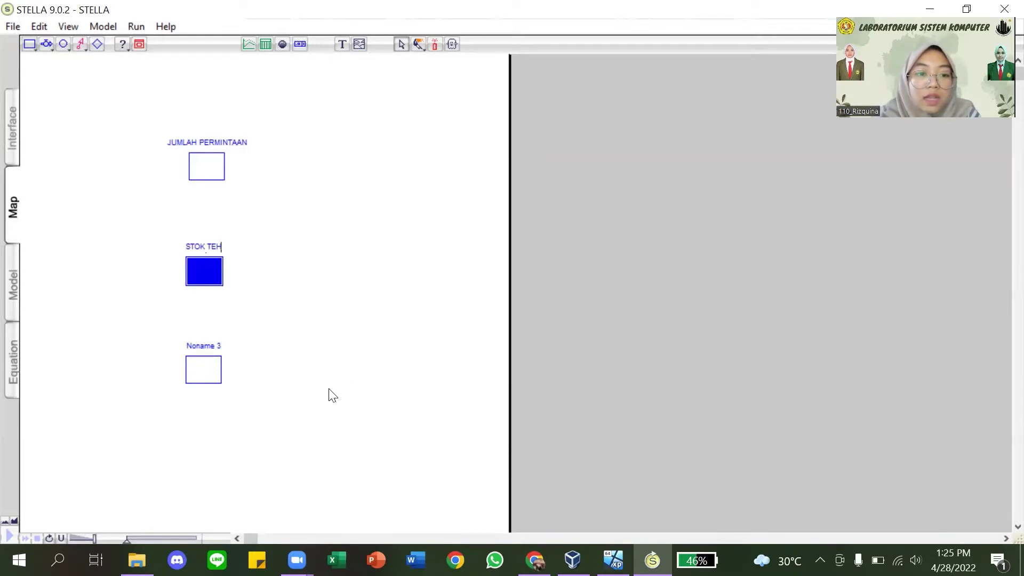
click(213, 346)
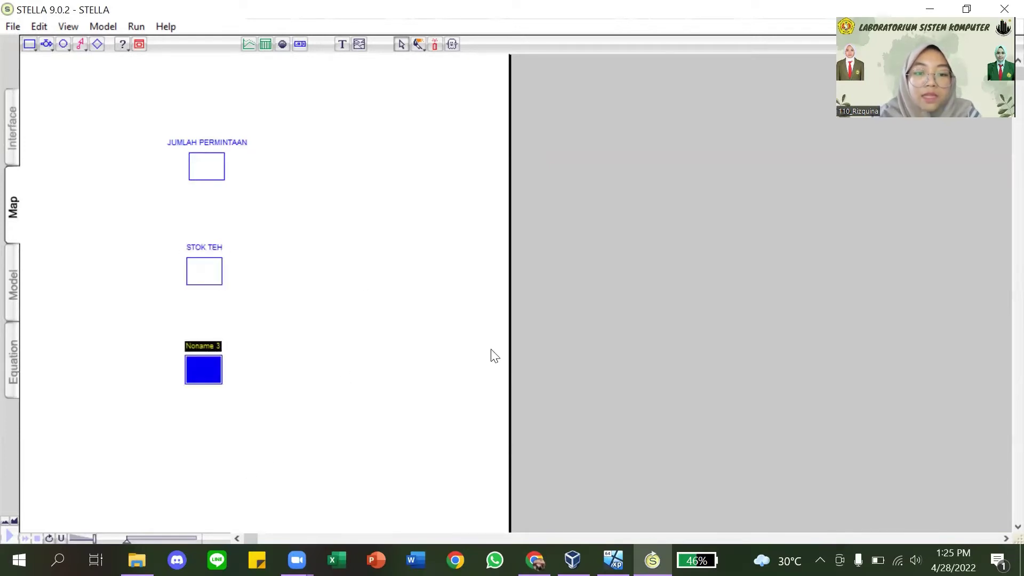
text(STOK DAU)
text(N TEH)
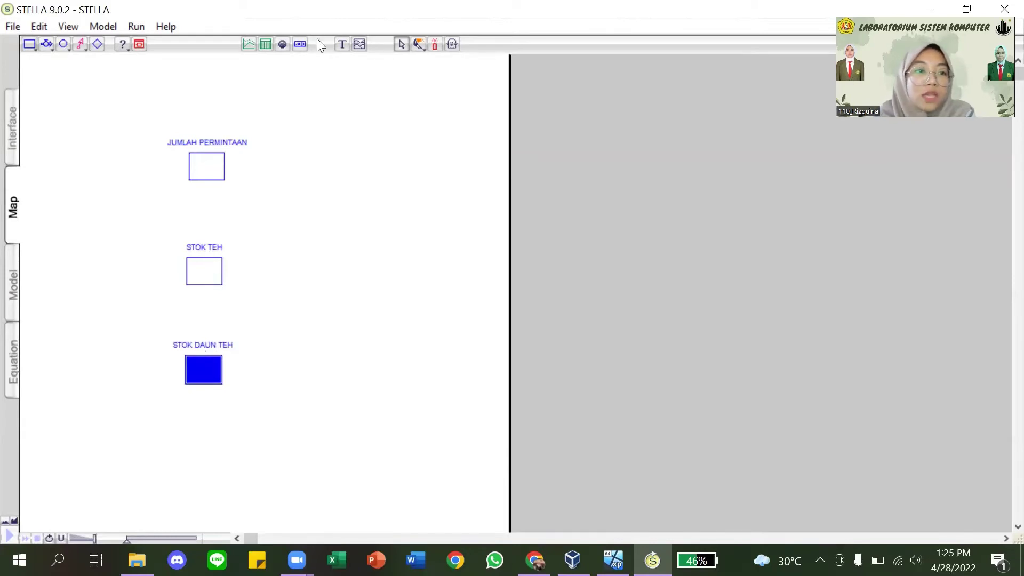
Draw two flows from clouds into the JUMLAH PERMINTAAN stock, one entering from its right and one from its left
click(47, 44)
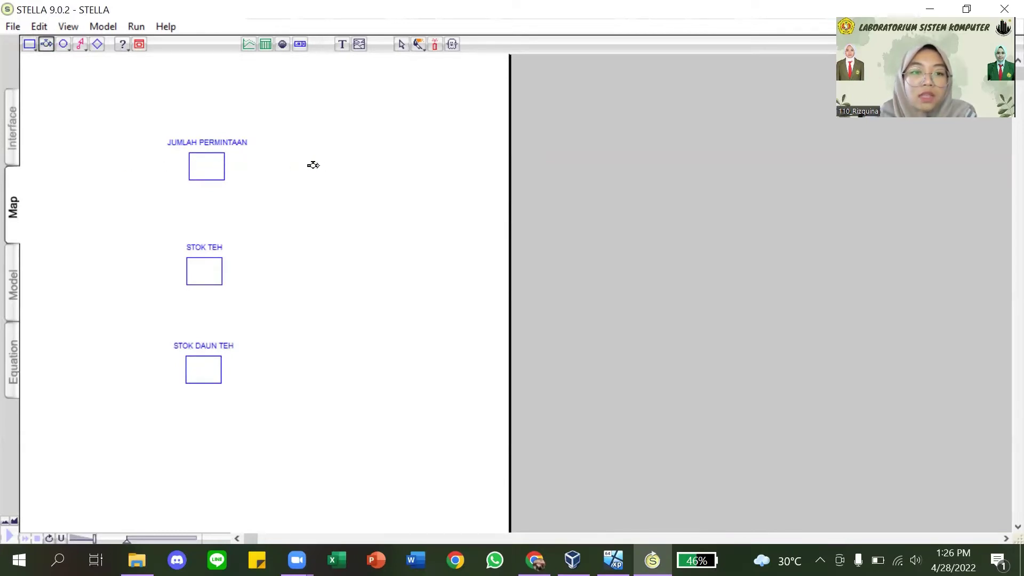
drag(326, 167, 216, 166)
click(46, 44)
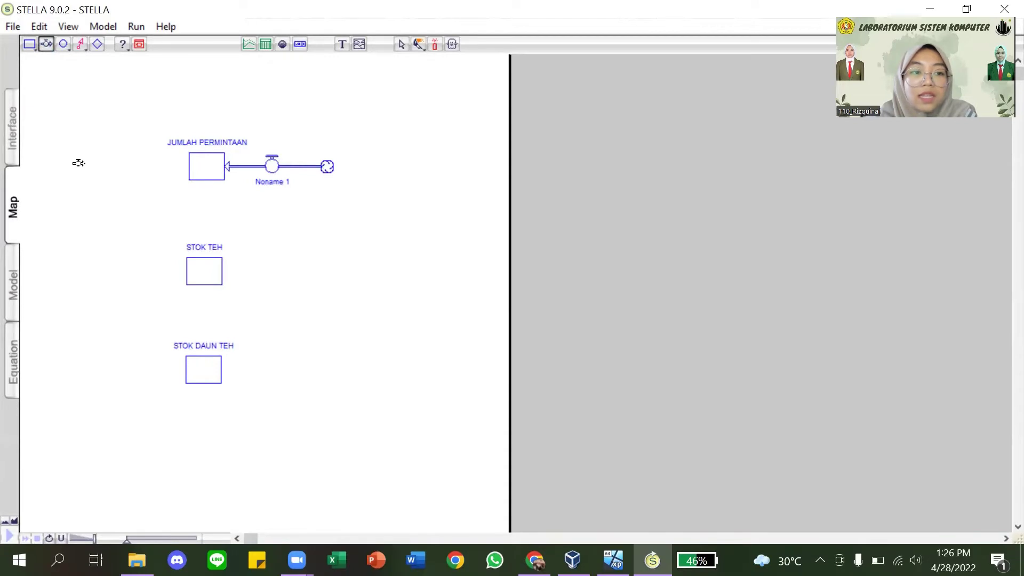
drag(79, 163, 188, 165)
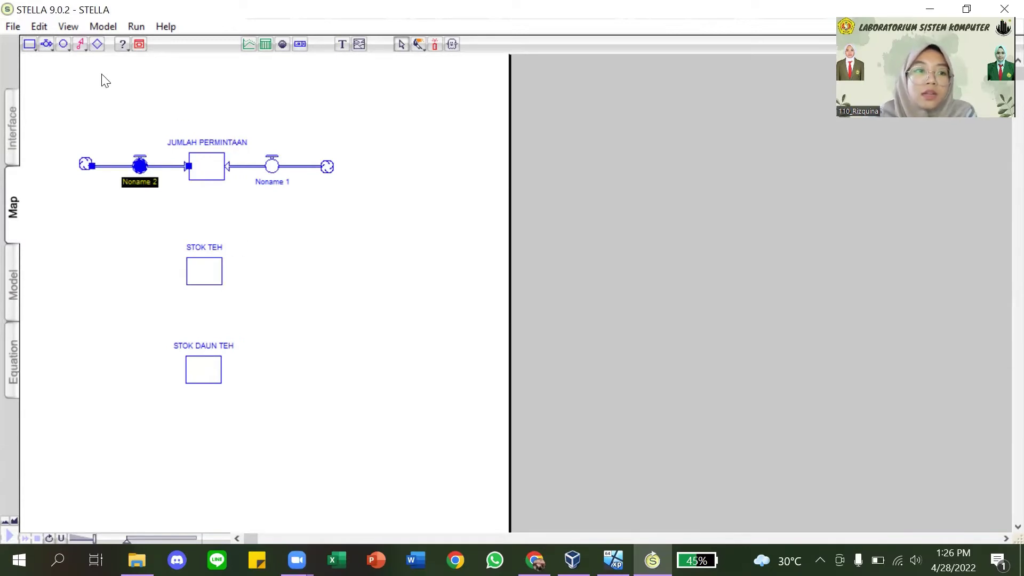
Draw flows from clouds into the STOK TEH and STOK DAUN TEH stocks, one from each side of each stock
click(45, 44)
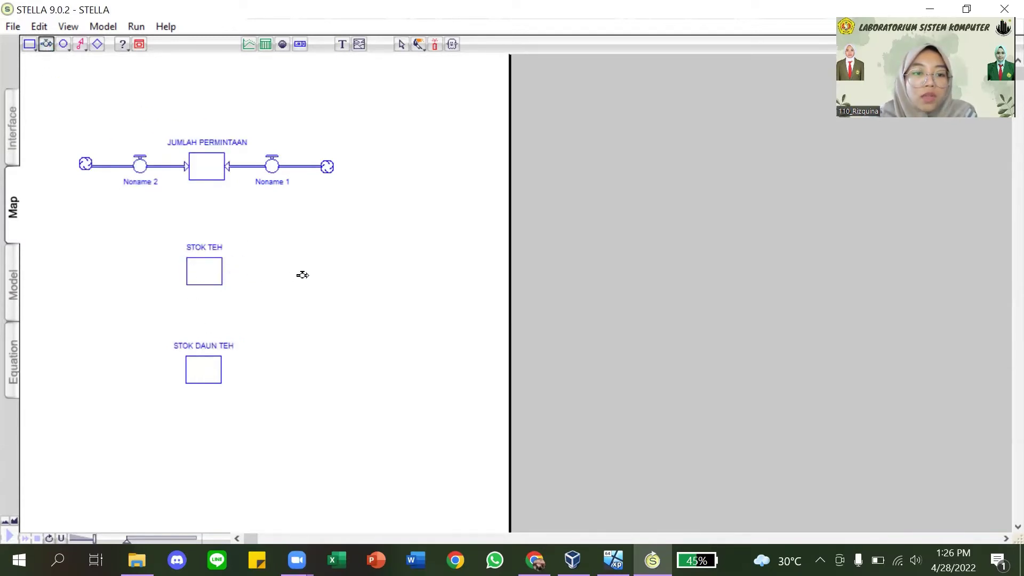
drag(327, 267, 224, 271)
drag(82, 270, 185, 271)
drag(340, 369, 222, 369)
drag(75, 371, 185, 372)
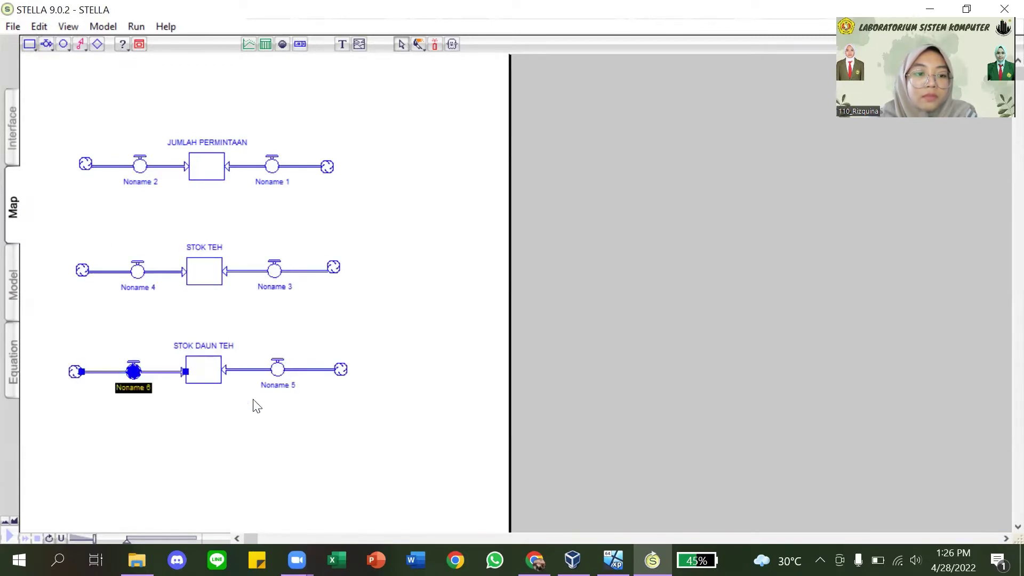
Place five converters: one above each JUMLAH PERMINTAAN flow, one above the right STOK TEH flow, and one above each STOK DAUN TEH flow
click(63, 45)
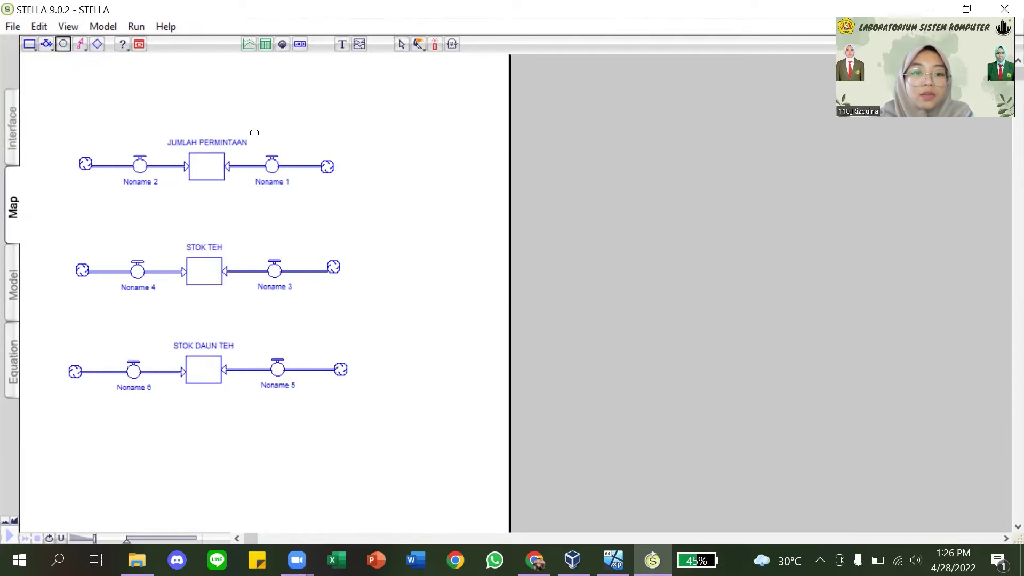
click(114, 100)
click(63, 45)
click(315, 97)
click(63, 45)
click(308, 216)
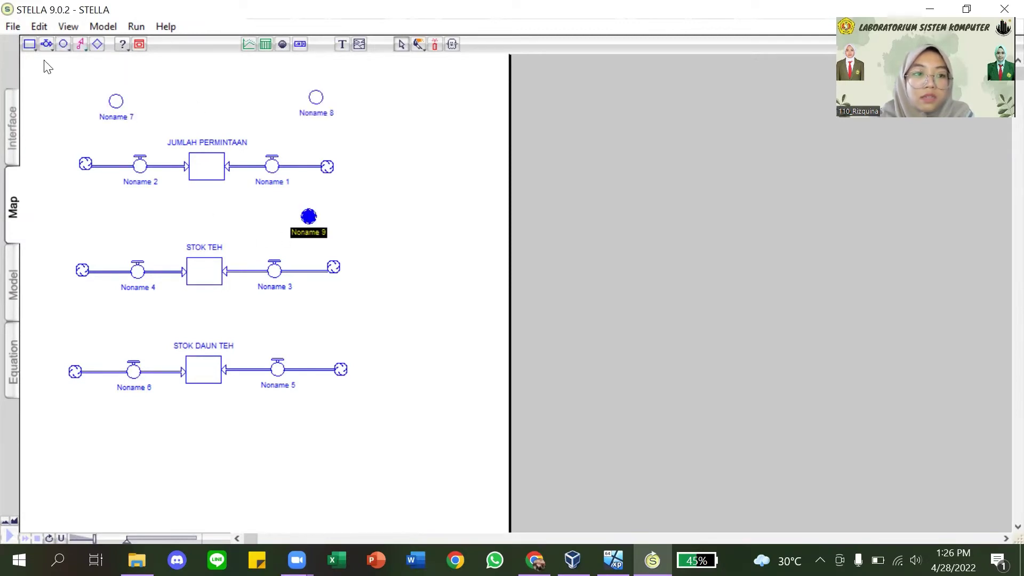
click(63, 45)
click(101, 323)
click(63, 45)
click(318, 325)
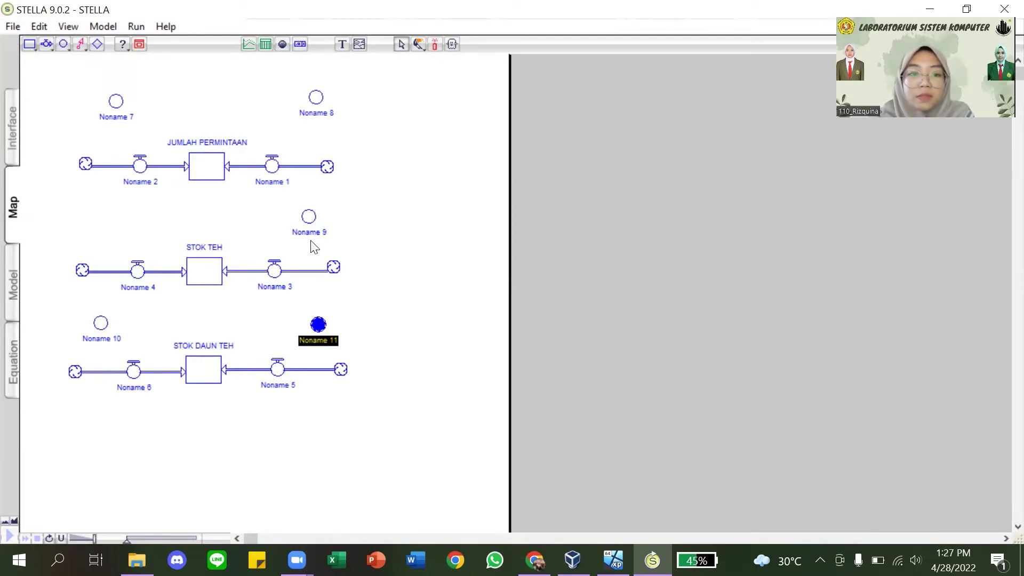
Nudge the converter above the right STOK TEH flow and the two above the STOK DAUN TEH flows slightly upward
drag(309, 218, 309, 216)
click(321, 326)
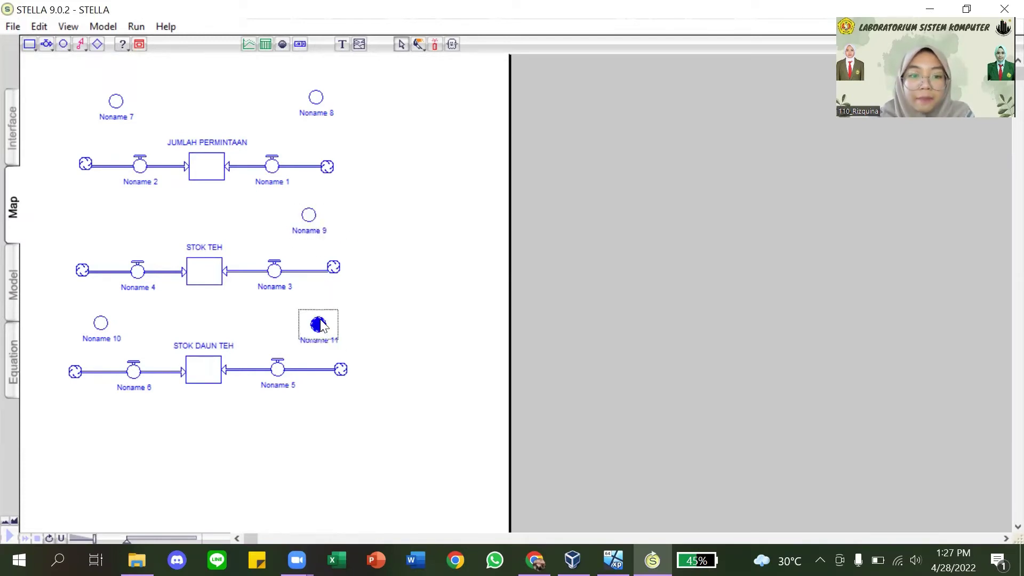
drag(322, 326, 322, 318)
drag(99, 326, 96, 320)
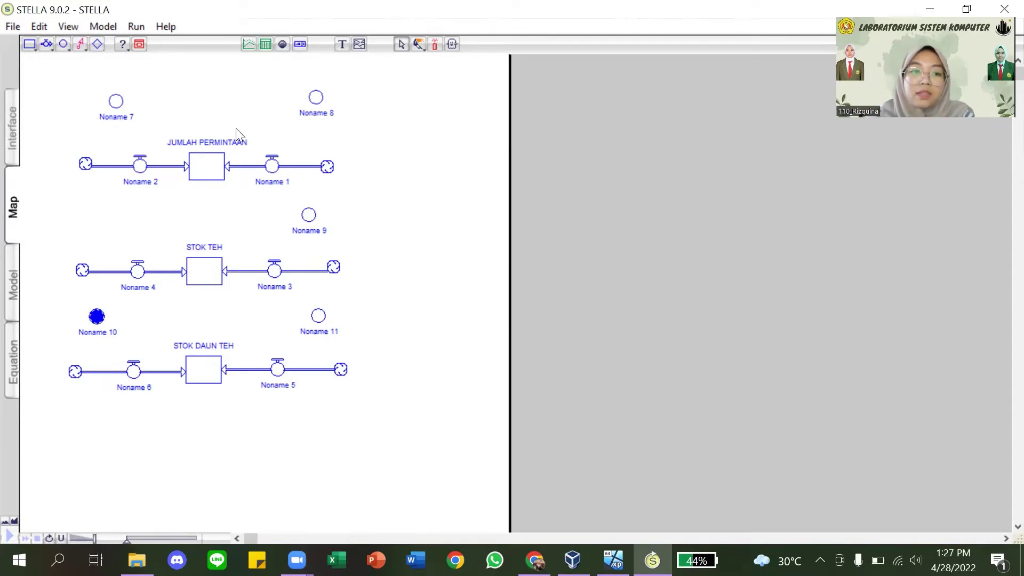
Name the two converters above JUMLAH PERMINTAAN PERSENTASE PENURUNAN on the left and PERSENTASE PENINGKATAN PERMINTAAN on the right
click(116, 101)
text(PERSENTASE PENURUNAN)
click(315, 97)
text(PERSENTASE PENINGKATAN PERMINT)
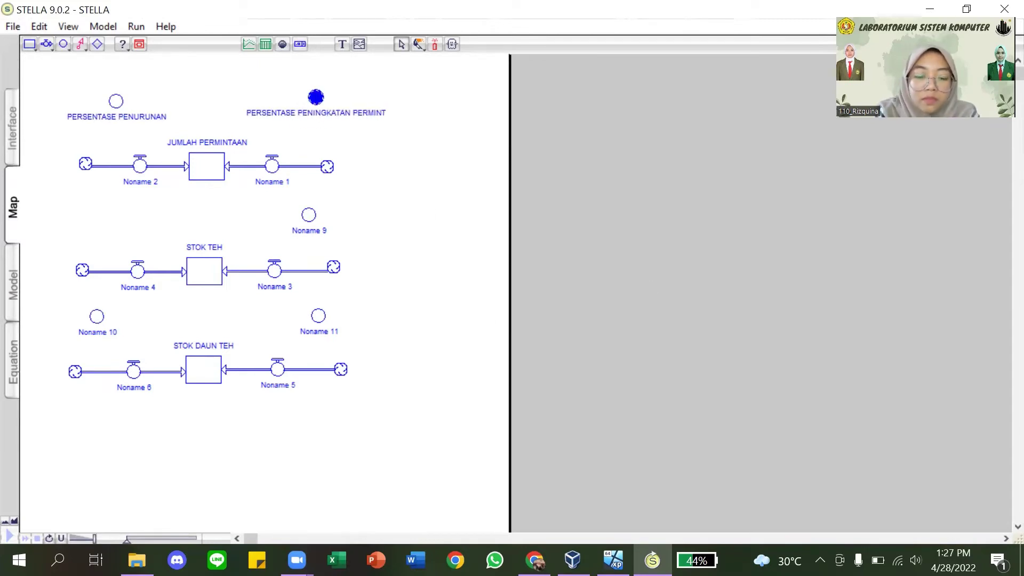
text(AAN)
Name the left JUMLAH PERMINTAAN flow PENURUNAN KONSUMSI and the right one PENINGKATAN PERMINTAAN
click(139, 166)
text(PENURUNAN KONSUMSI)
click(272, 165)
text(PENINGKATAN PERMINTAAN)
Around STOK TEH, name the converter KOMPOSISI PENGGUNAAN BAHAN BAKU, the left flow KONSUMSI TEH and the right flow PRODUKSI TEH
click(309, 215)
text(KOMPOSISI PENGGUNAAN BAHAN BAKU)
click(133, 290)
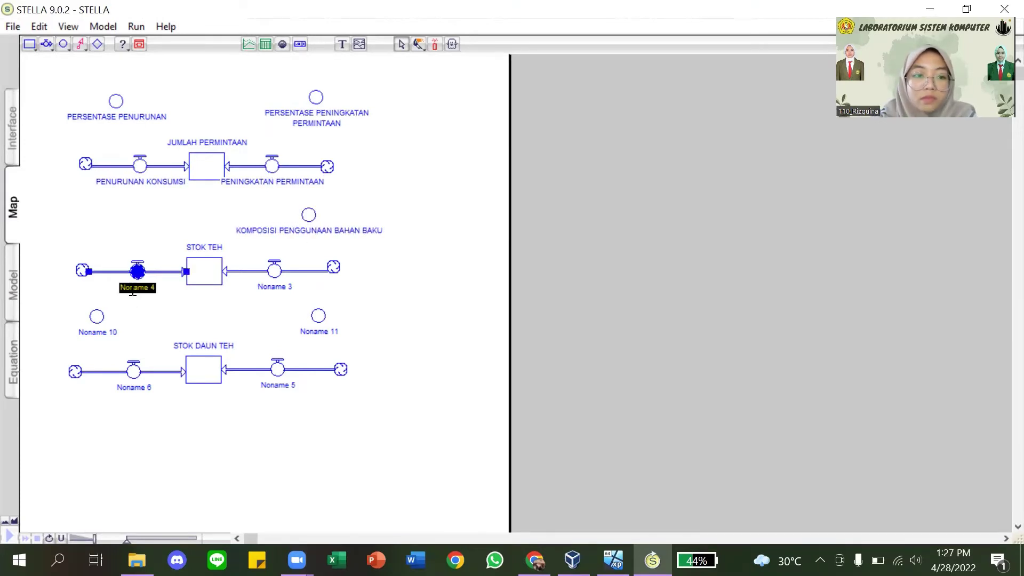
text(KONSUMSI TEH)
click(274, 270)
text(PRODUKSI TEH)
Name the converters above STOK DAUN TEH PERSENTASE KERUSAKAN on the left and PERSENTASE PENINGKATAN PRODUKSI DAUN TEH on the right
click(97, 316)
text(PERSENTASE KERUSAKAN)
click(318, 316)
text(PERSENTASE PENINGKATAN PRODUKSI DAUN TEH)
Name the left STOK DAUN TEH flow BAHAN BAKU RUSAK and the right one PRODUKSI DAUN TEH
click(133, 371)
text(B)
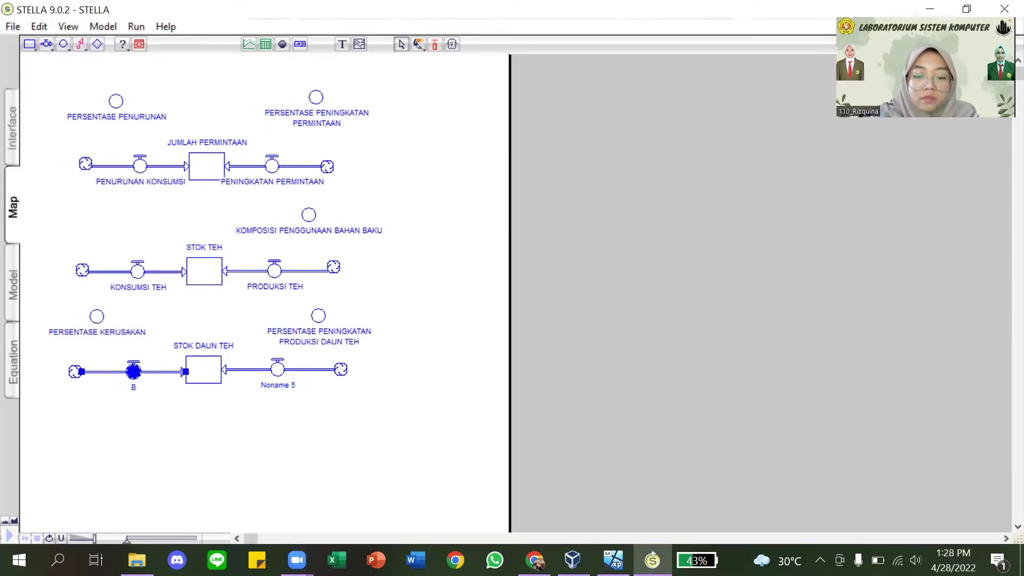
text(AHAN BAKU RUSAK)
click(277, 369)
text(PRODUKSI DAUN TEH)
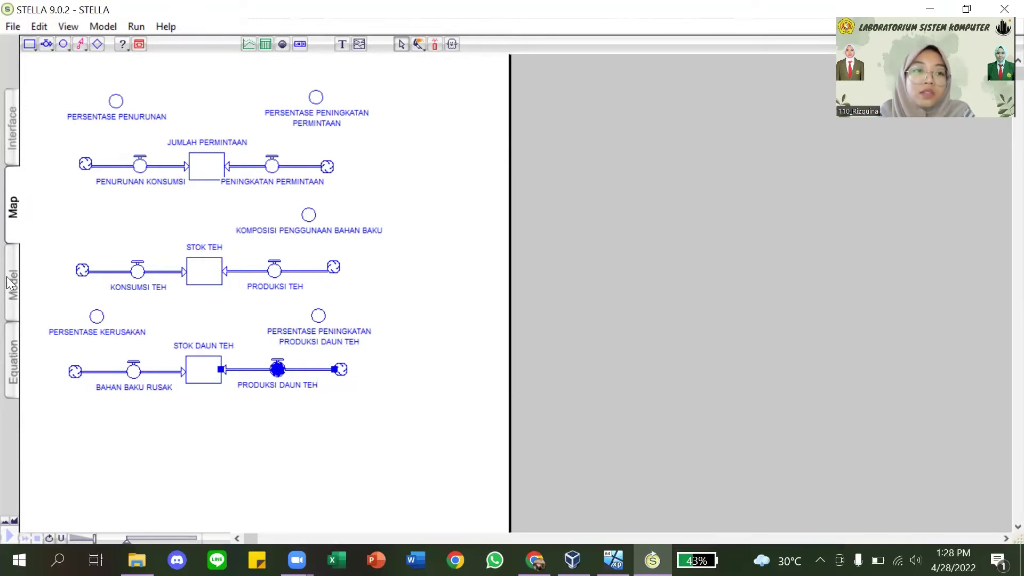
Draw curved connectors from PERSENTASE PENURUNAN to PENURUNAN KONSUMSI and from PERSENTASE PENINGKATAN PERMINTAAN to PENINGKATAN PERMINTAAN
click(81, 46)
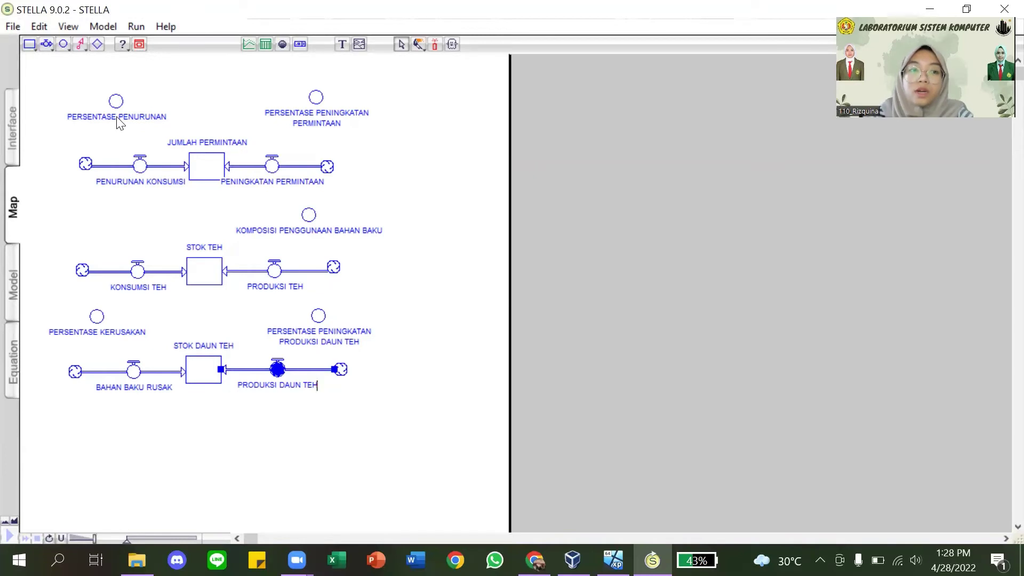
click(84, 48)
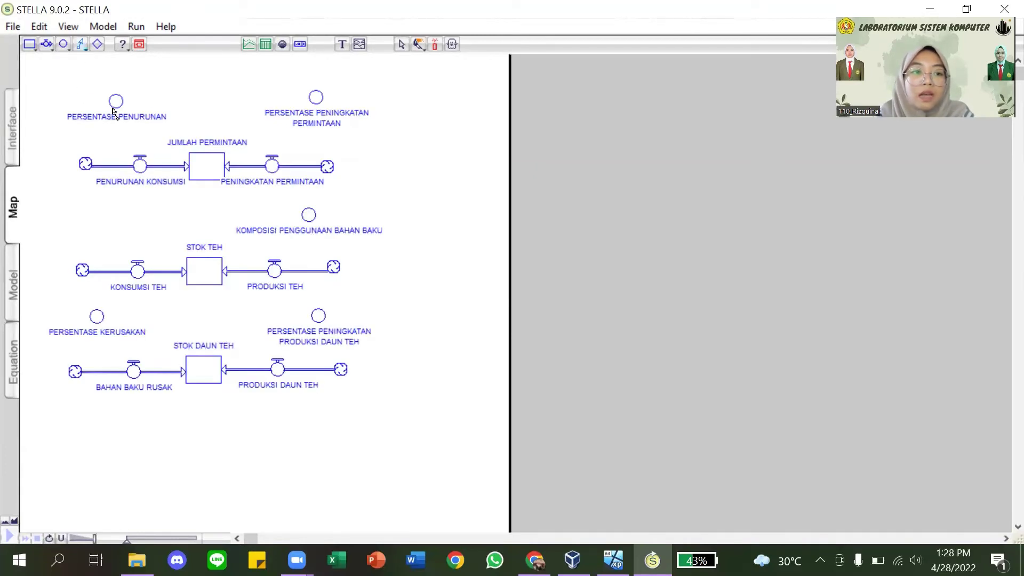
drag(128, 120, 141, 169)
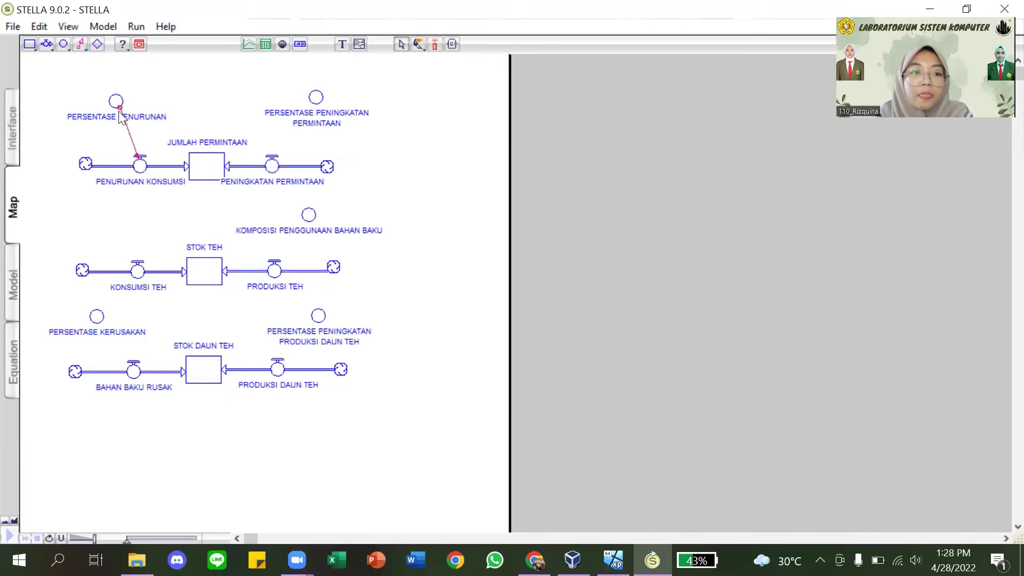
drag(120, 109, 121, 107)
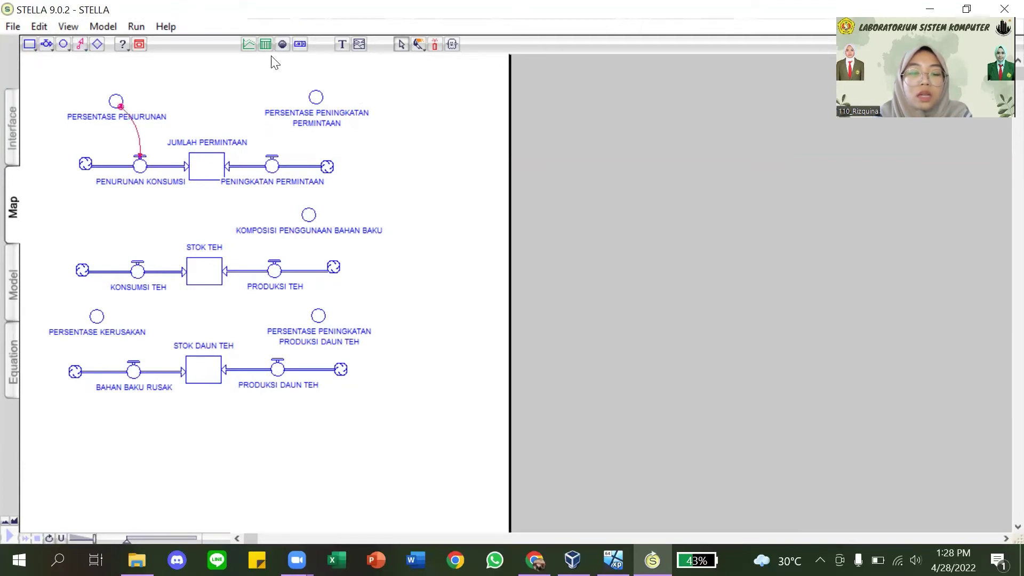
click(80, 44)
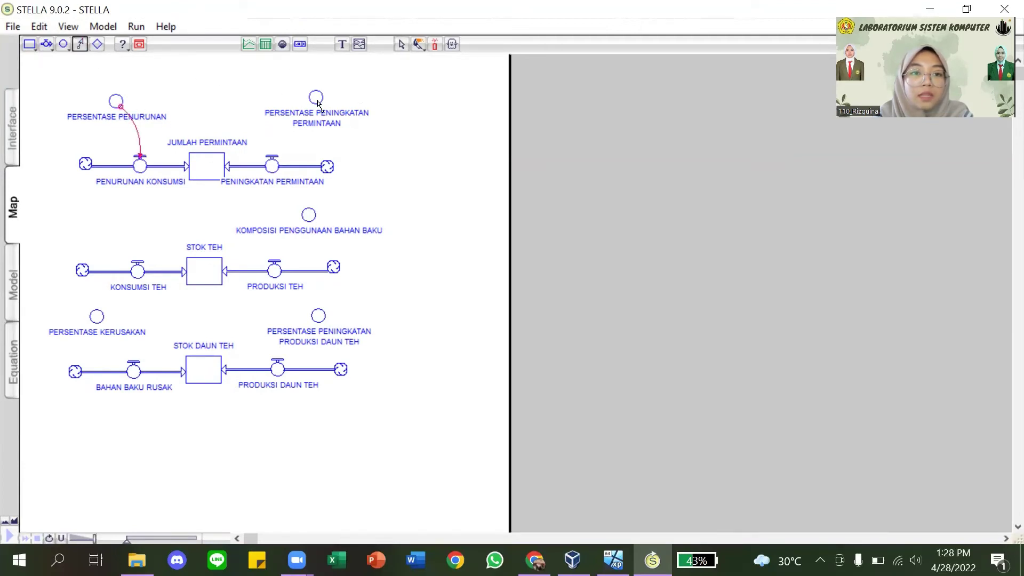
drag(316, 100, 273, 165)
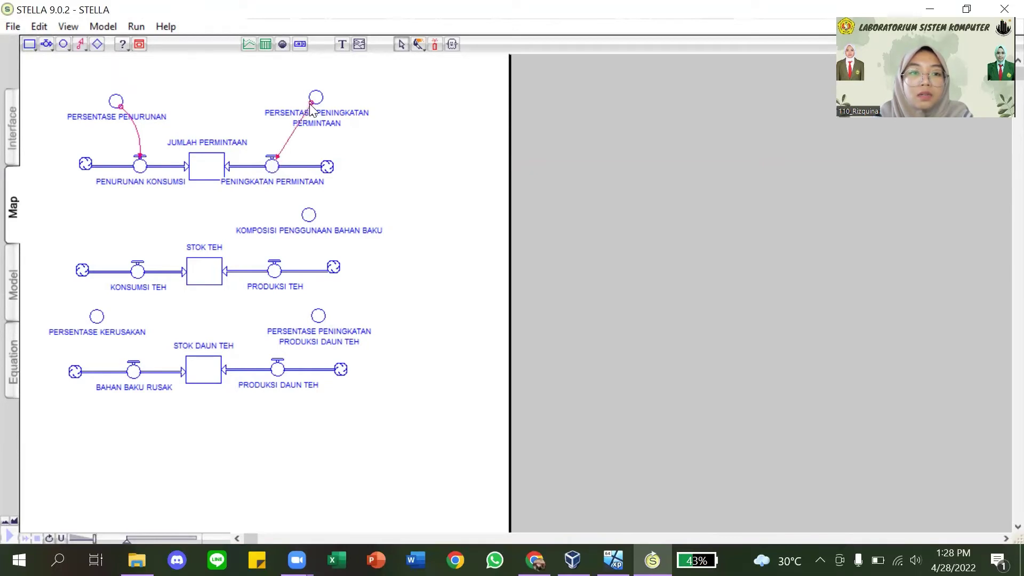
drag(310, 105, 308, 104)
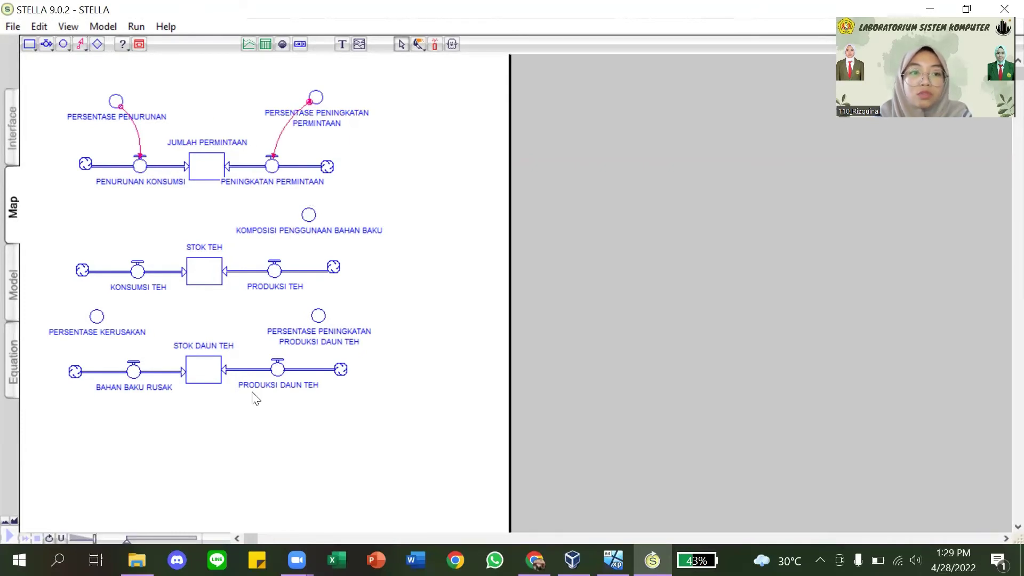
Connect the JUMLAH PERMINTAAN stock to the PENURUNAN KONSUMSI, PENINGKATAN PERMINTAAN and KONSUMSI TEH flows
double_click(80, 43)
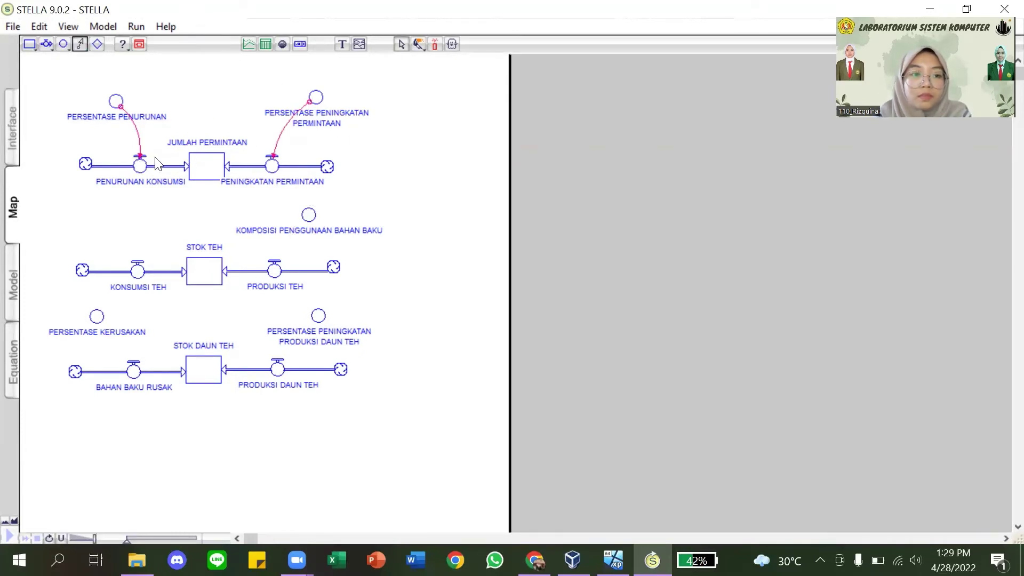
drag(189, 154, 148, 159)
drag(224, 154, 265, 159)
drag(198, 180, 142, 269)
Connect STOK TEH to KONSUMSI TEH, and connect KOMPOSISI PENGGUNAAN BAHAN BAKU and STOK DAUN TEH to PRODUKSI TEH
click(80, 44)
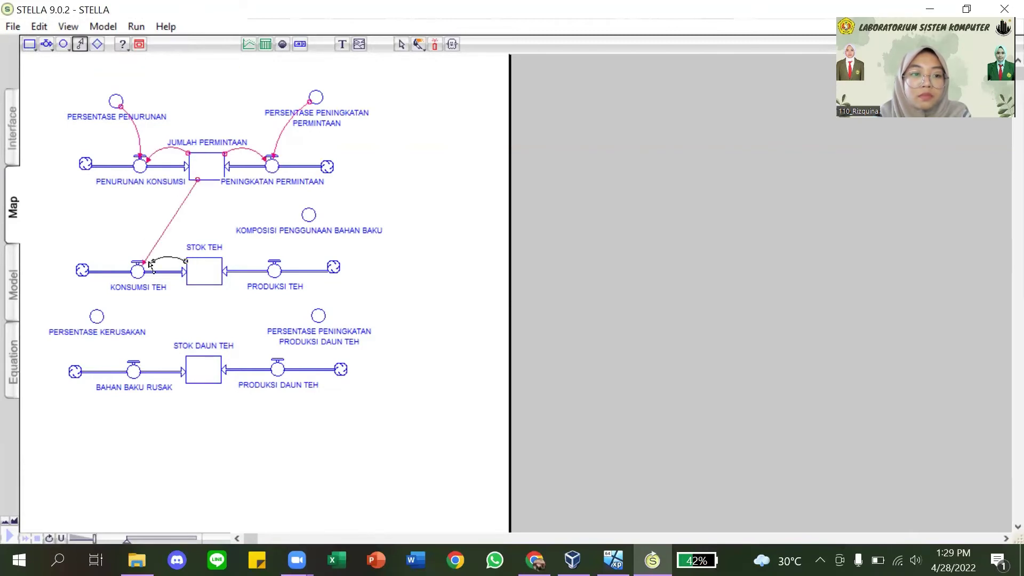
click(80, 44)
drag(304, 219, 276, 267)
click(80, 44)
drag(214, 356, 274, 274)
Connect PERSENTASE KERUSAKAN to BAHAN BAKU RUSAK and PERSENTASE PENINGKATAN PRODUKSI DAUN TEH to PRODUKSI DAUN TEH
click(80, 44)
drag(99, 321, 131, 364)
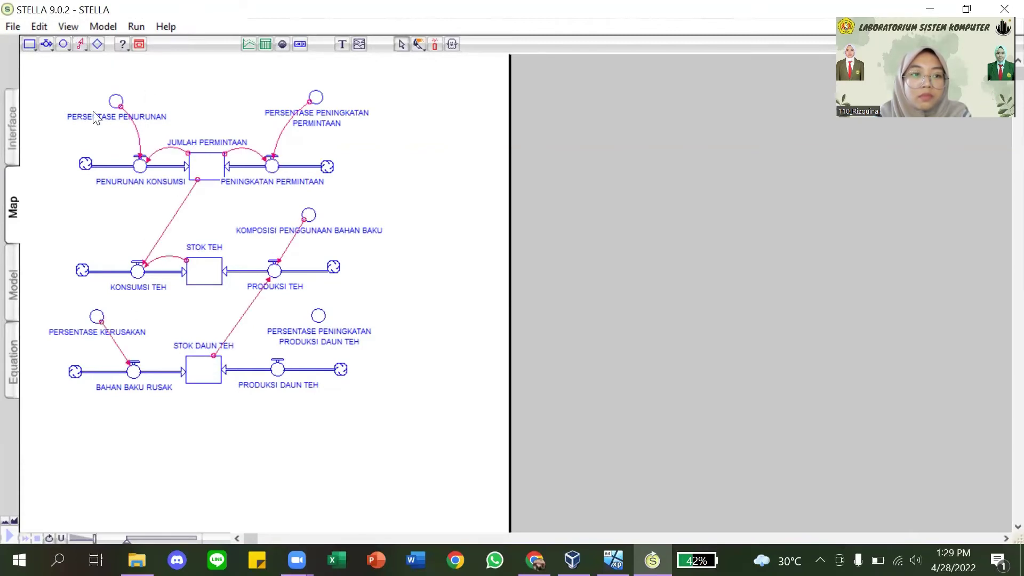
click(80, 44)
drag(316, 320, 281, 363)
Connect the STOK DAUN TEH stock to its BAHAN BAKU RUSAK and PRODUKSI DAUN TEH flows
click(80, 44)
drag(186, 357, 140, 367)
click(80, 44)
drag(221, 355, 273, 368)
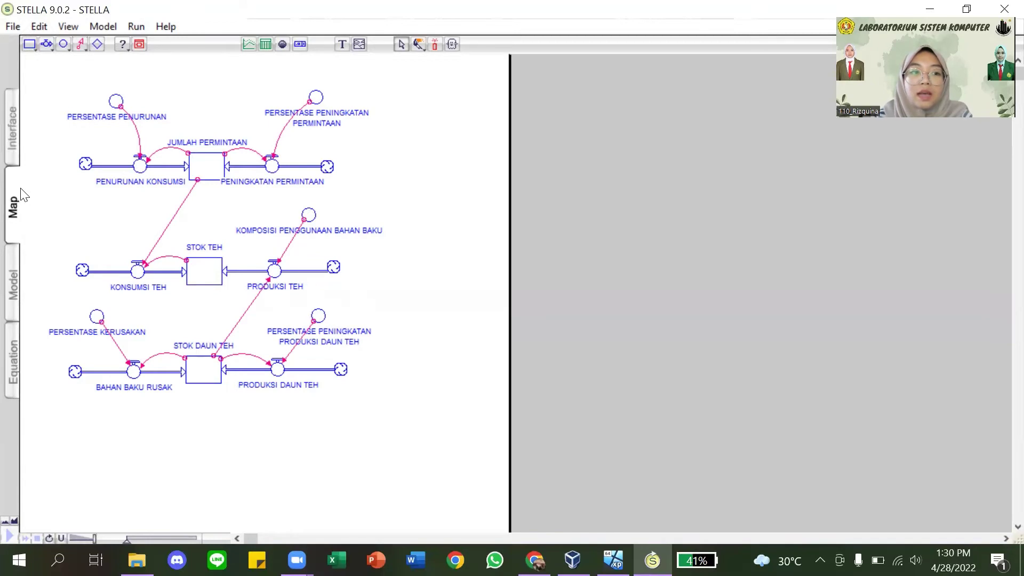
Switch to the model view and set the initial value of the JUMLAH PERMINTAAN stock to 2000
click(18, 288)
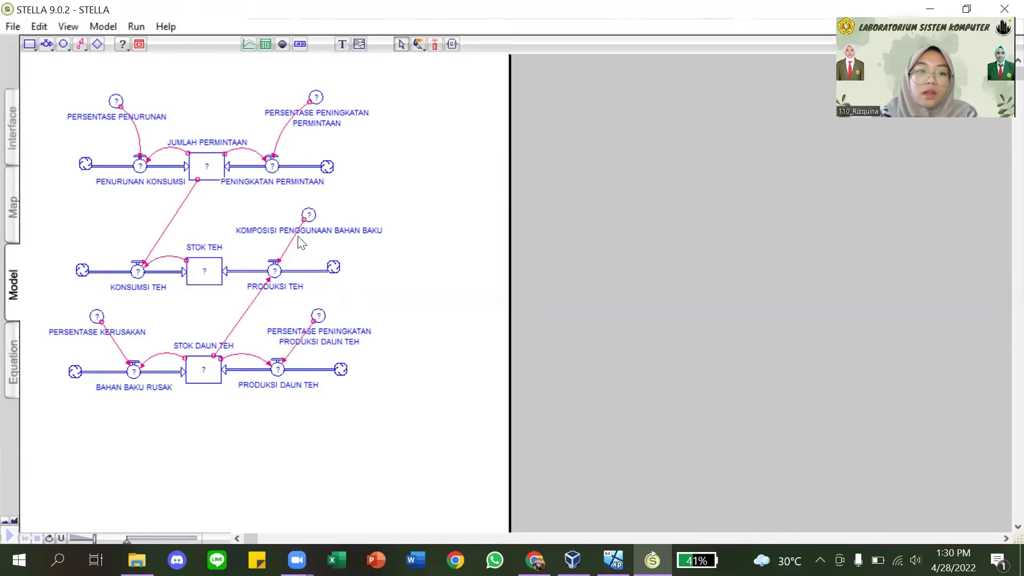
double_click(209, 168)
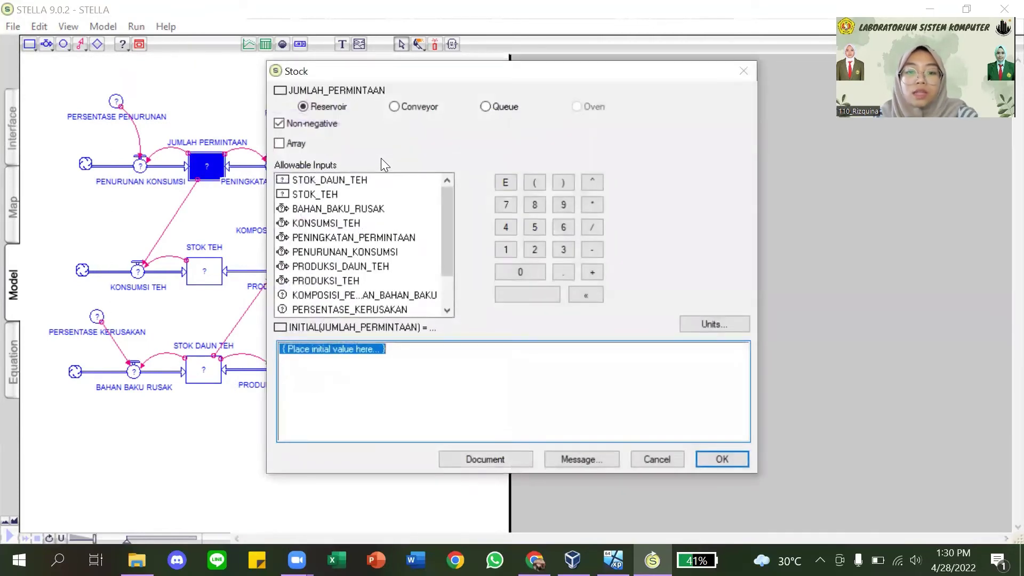
drag(396, 353, 223, 368)
text(2000)
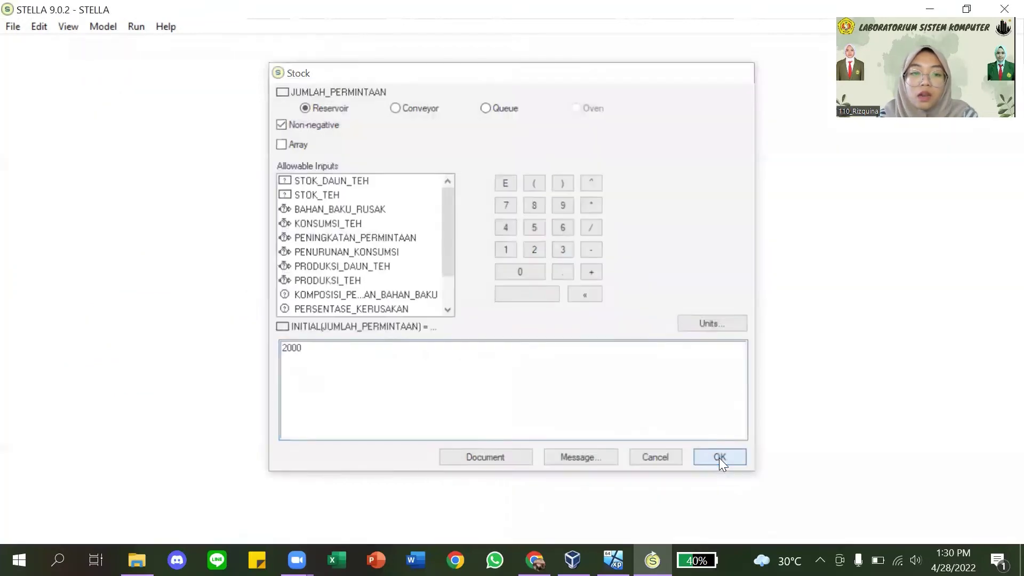
click(721, 460)
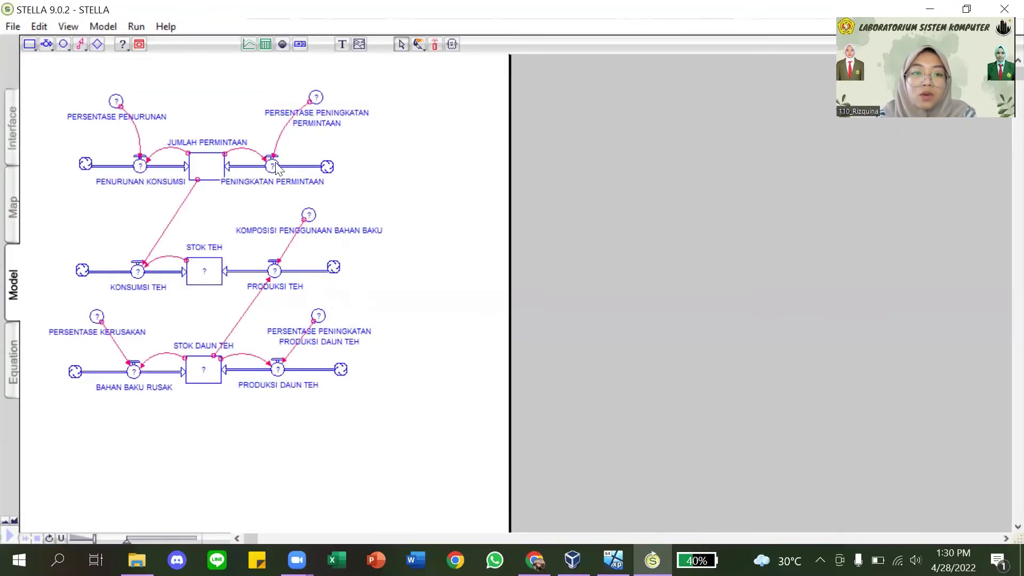
Set the PERSENTASE PENINGKATAN PERMINTAAN converter to 0.06
double_click(316, 98)
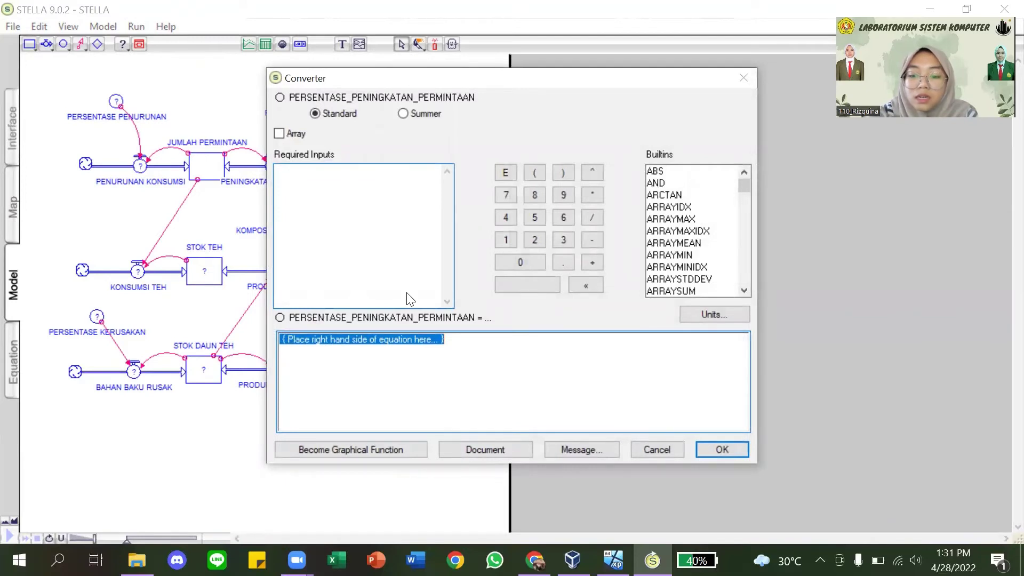
text(0.06)
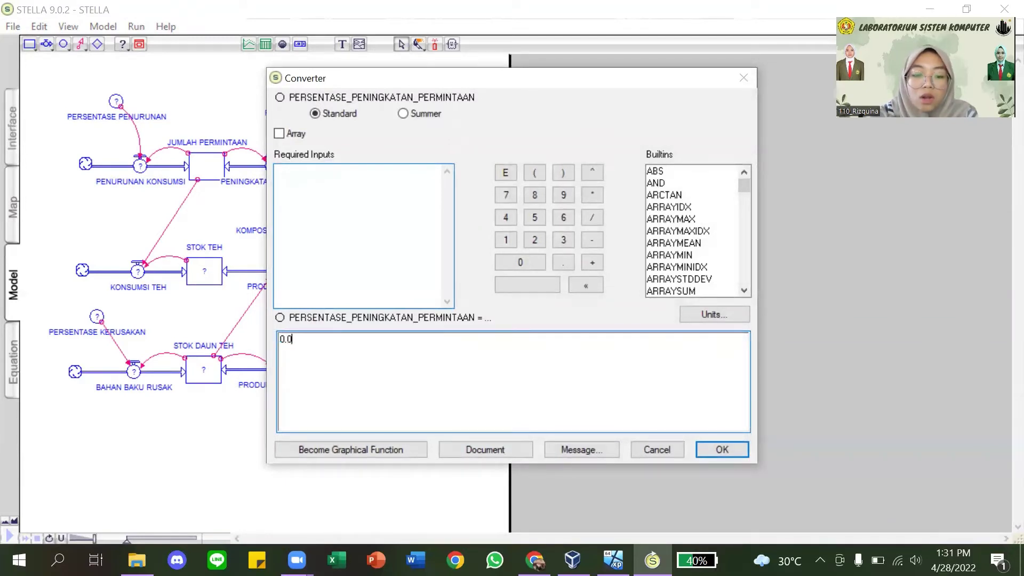
click(718, 447)
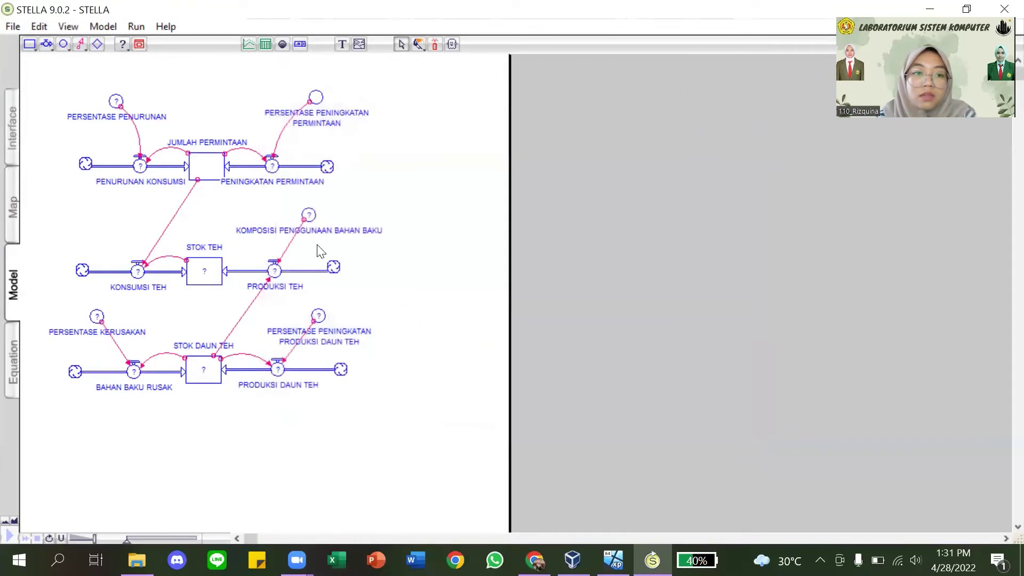
Set the PERSENTASE PENURUNAN converter to 0.02
double_click(116, 101)
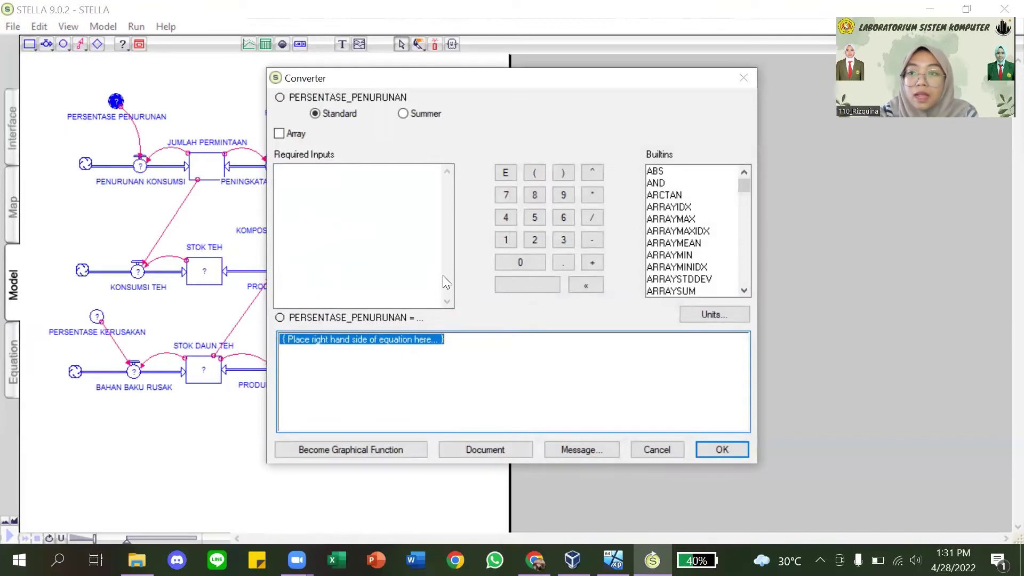
text(0)
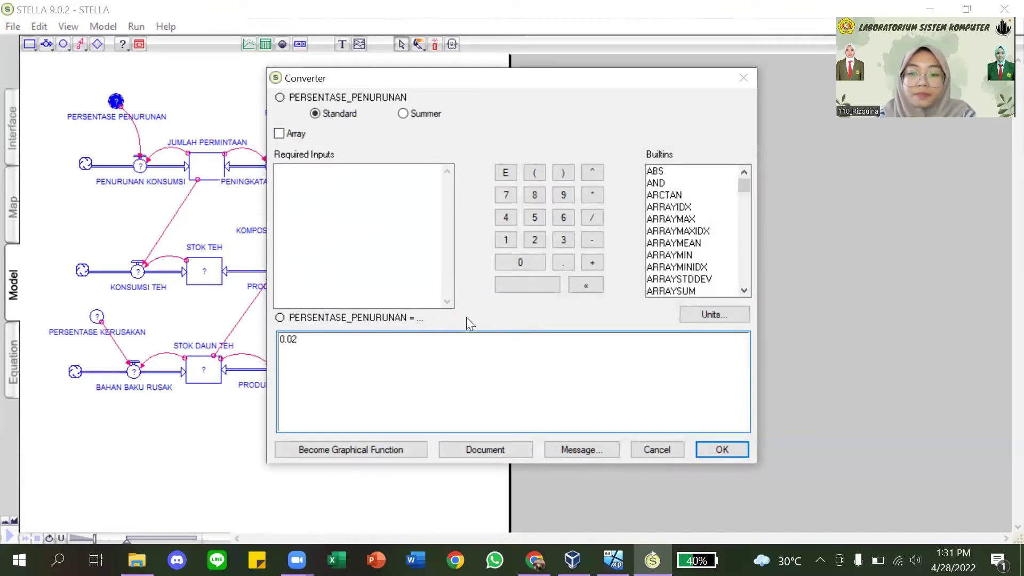
text(.02)
click(704, 449)
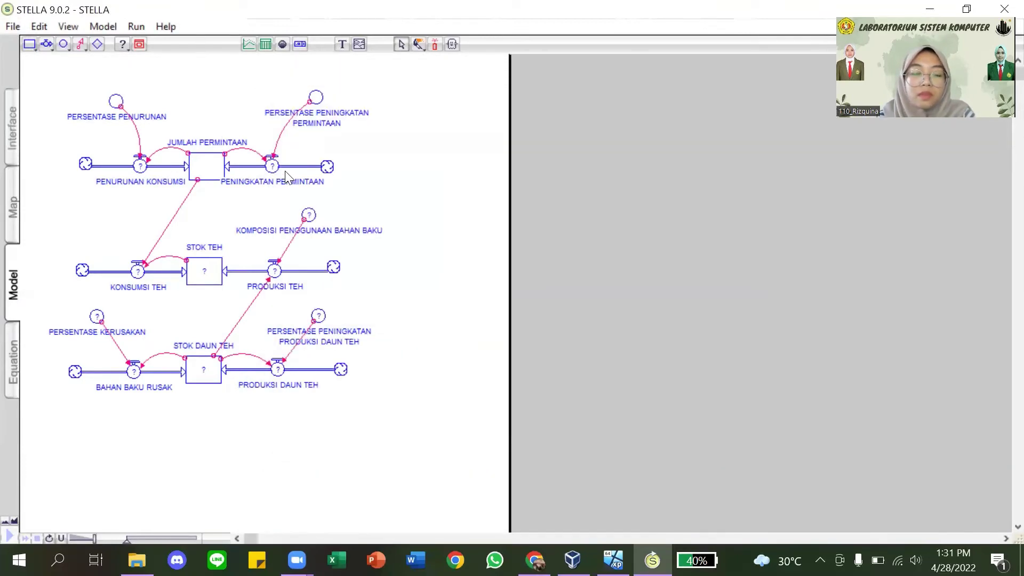
Define the PENURUNAN KONSUMSI flow as JUMLAH_PERMINTAAN*PERSENTASE_PENURUNAN
click(139, 167)
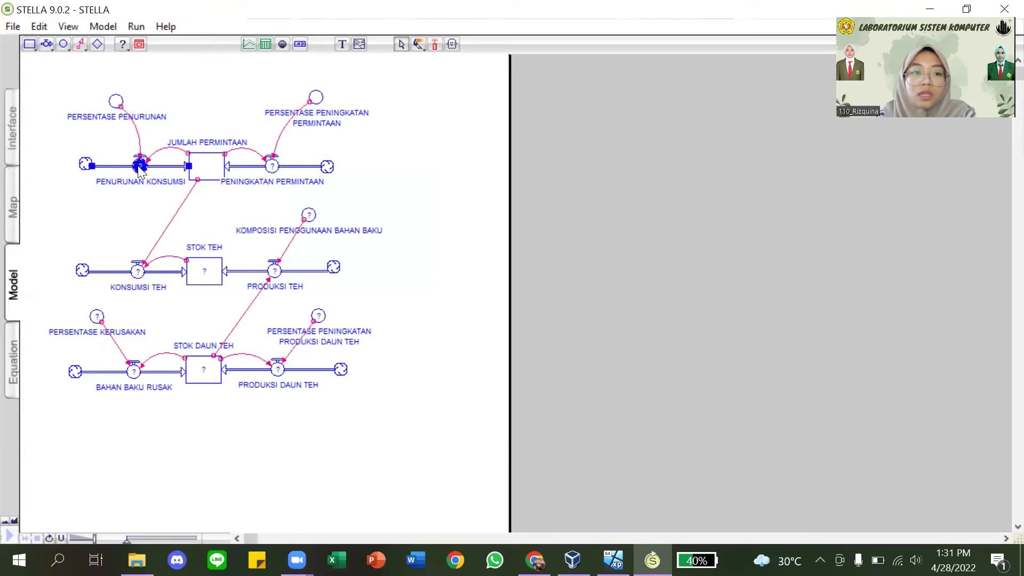
double_click(139, 167)
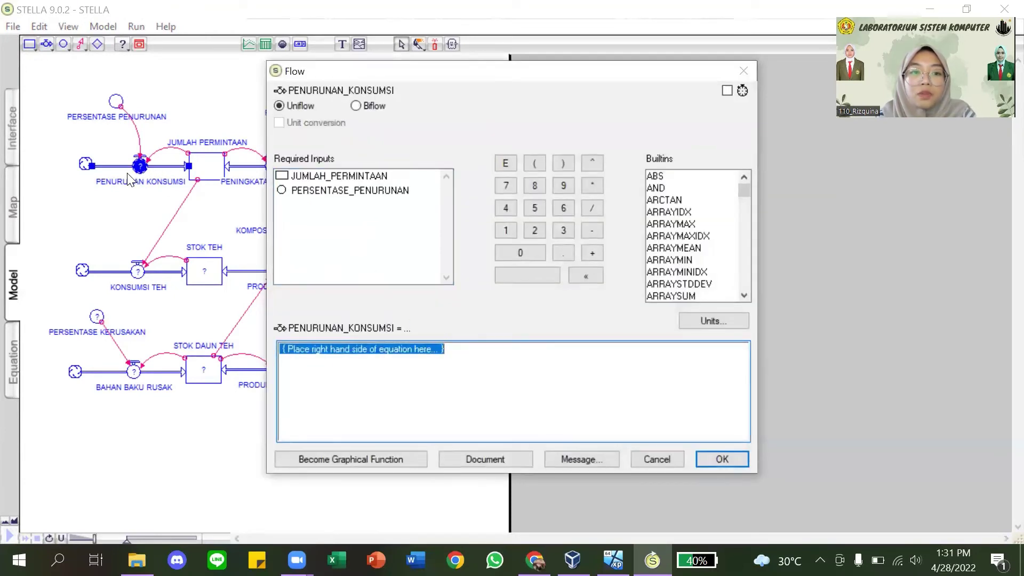
click(445, 349)
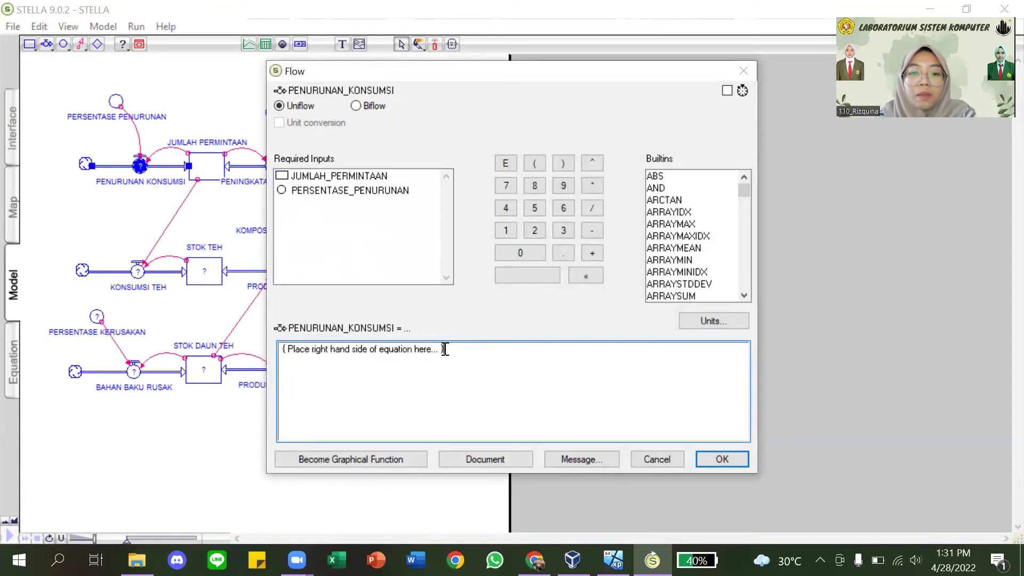
drag(445, 350, 269, 350)
key(BackSpace)
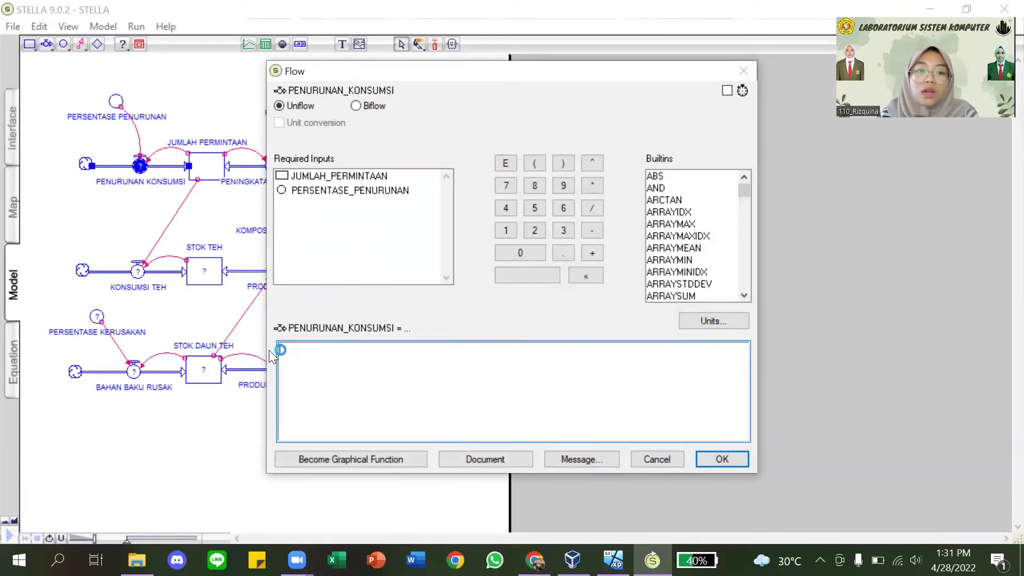
click(314, 175)
drag(314, 175, 341, 176)
click(341, 176)
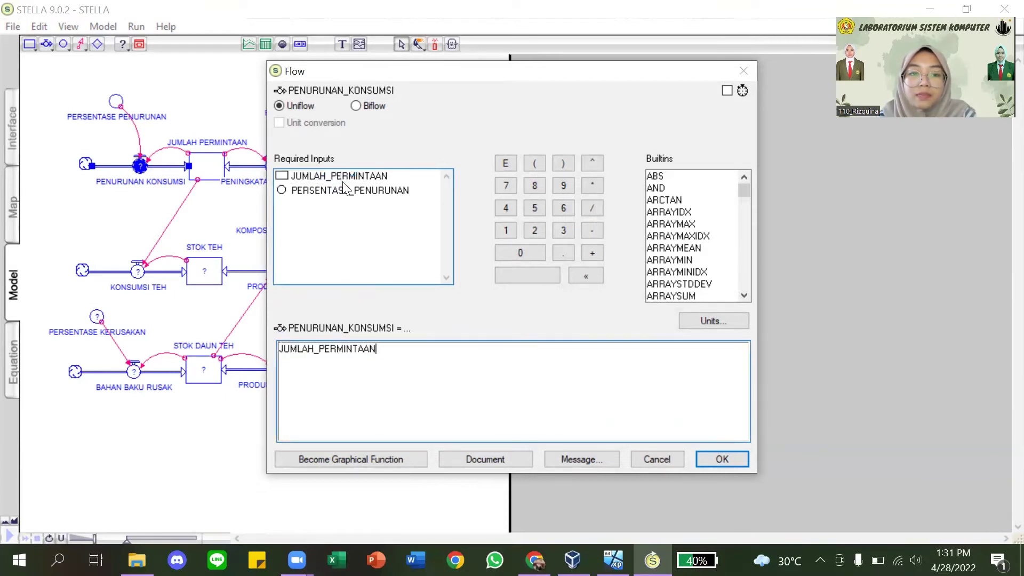
text(*)
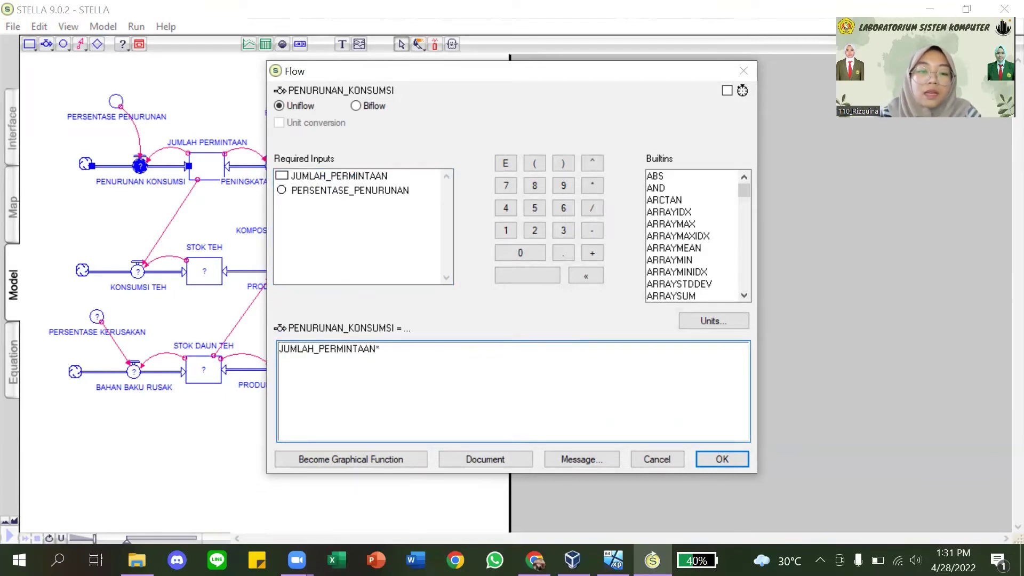
click(351, 195)
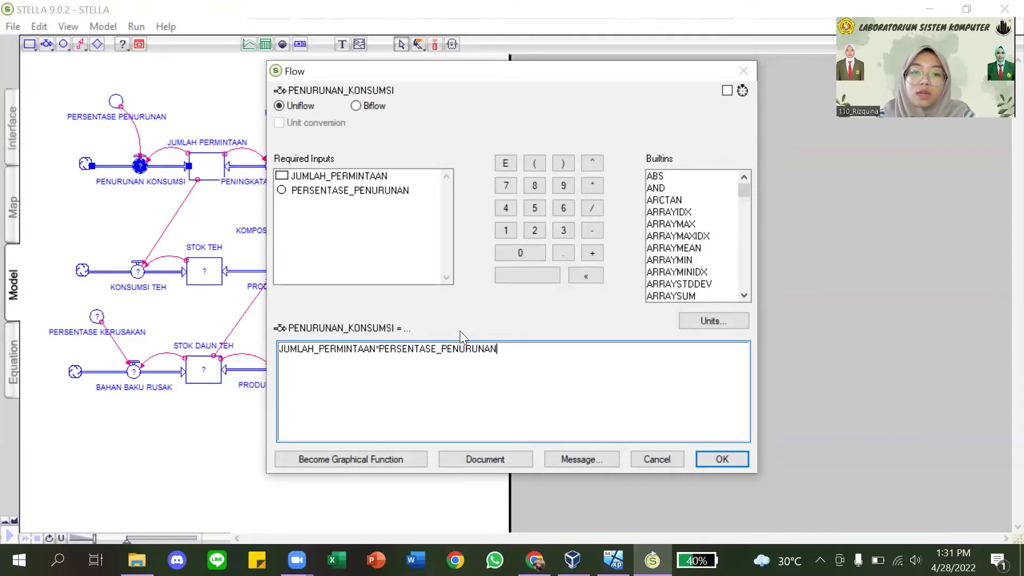
click(721, 459)
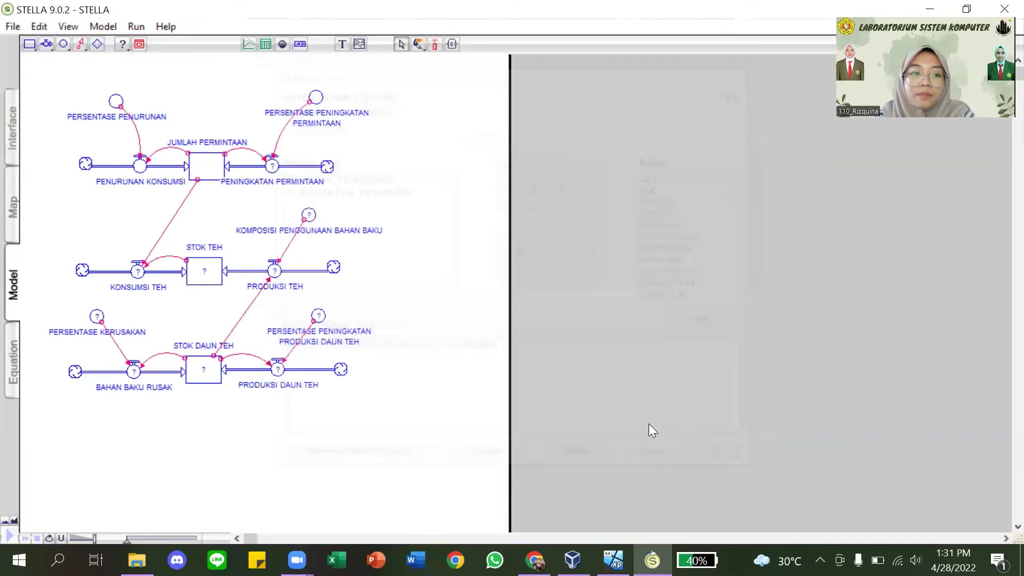
Define the PENINGKATAN PERMINTAAN flow as JUMLAH_PERMINTAAN*PERSENTASE_PENINGKATAN_PERMINTAAN
double_click(270, 166)
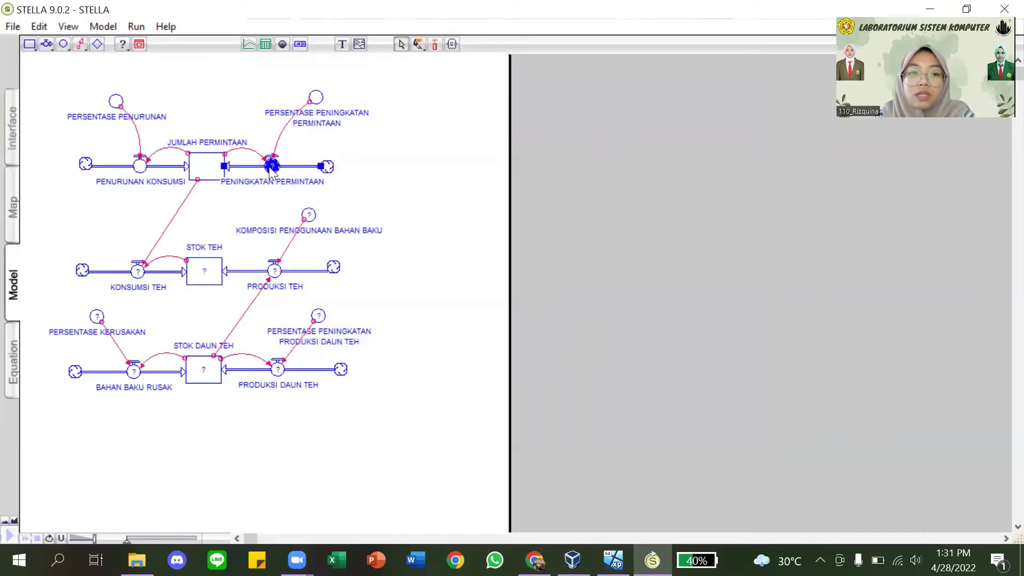
key(BackSpace)
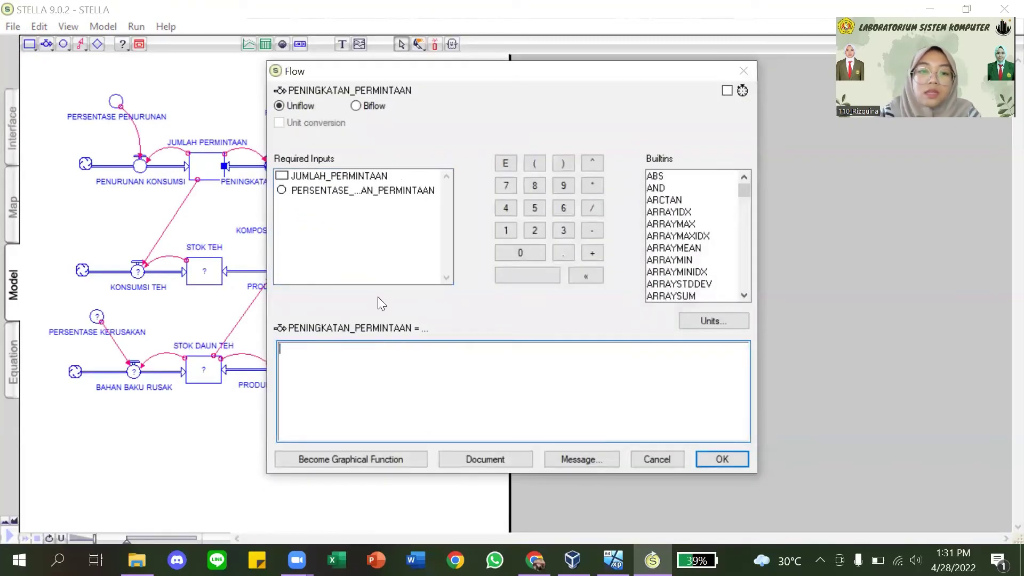
click(340, 177)
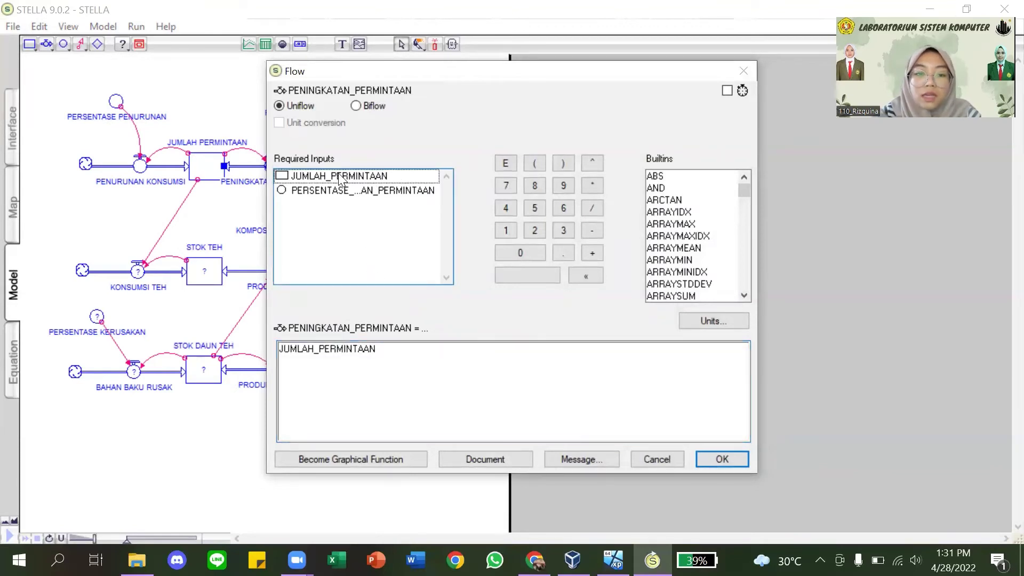
key(Caps_Lock)
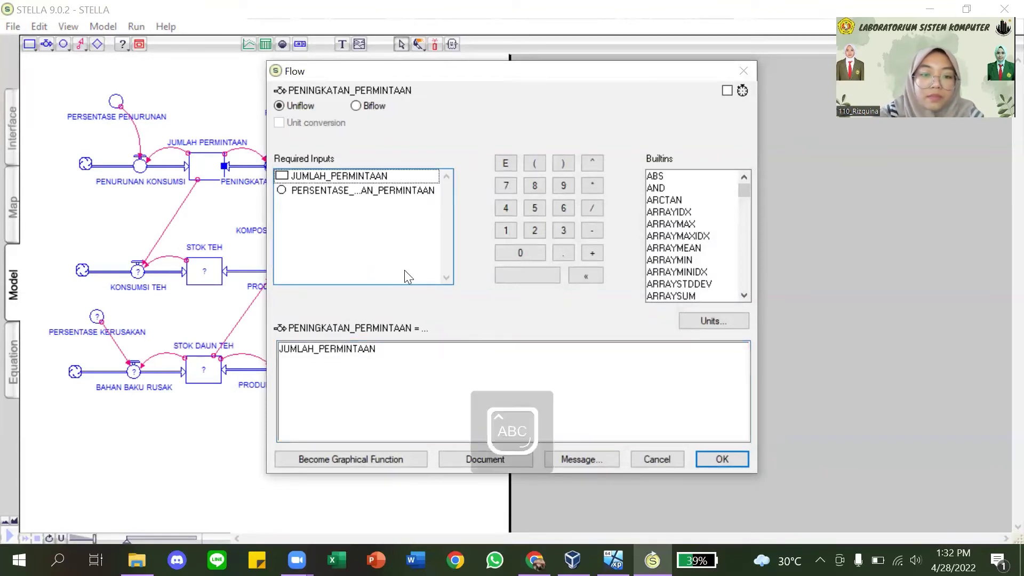
click(427, 371)
click(441, 366)
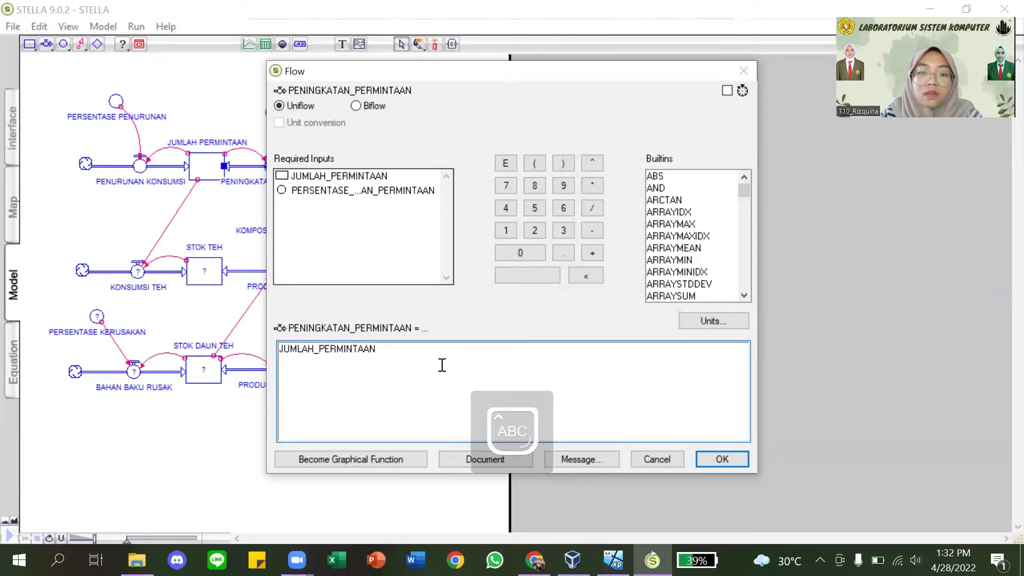
text(*)
click(352, 190)
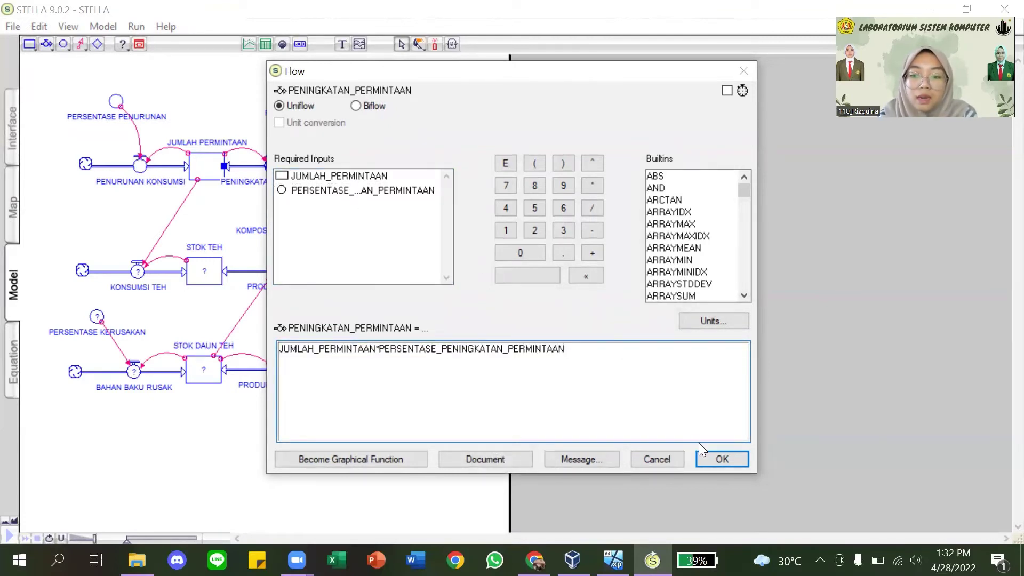
click(716, 460)
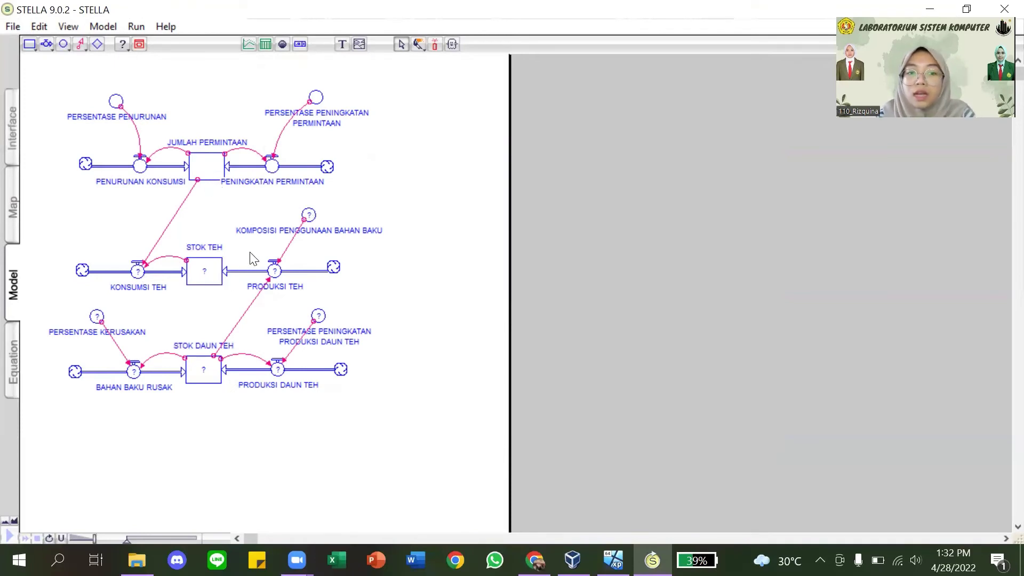
Define the PRODUKSI DAUN TEH flow as STOK_DAUN_TEH*PERSENTASE_PENINGKATAN_PRODUKSI_DAUN_TEH
double_click(309, 214)
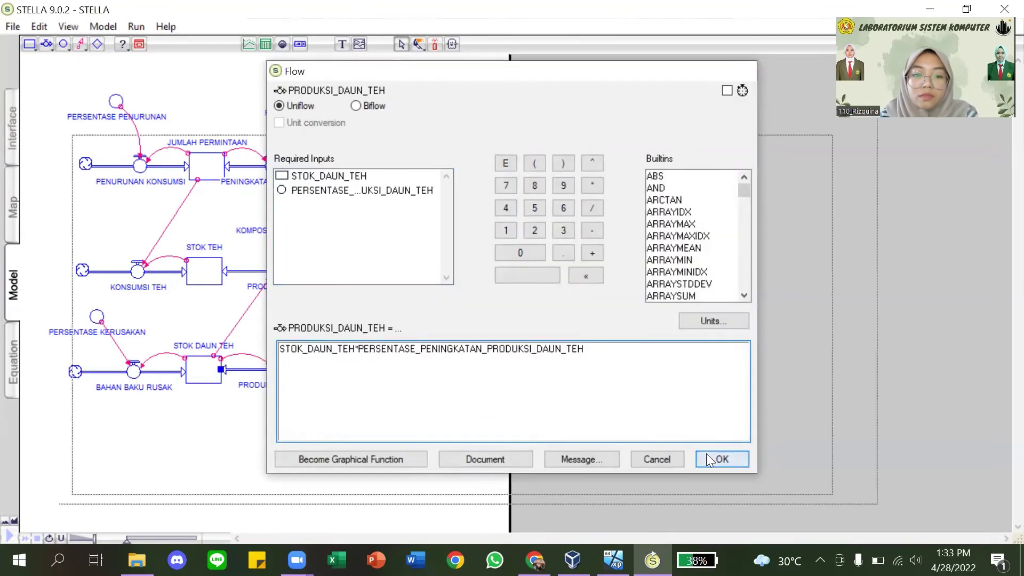
click(709, 460)
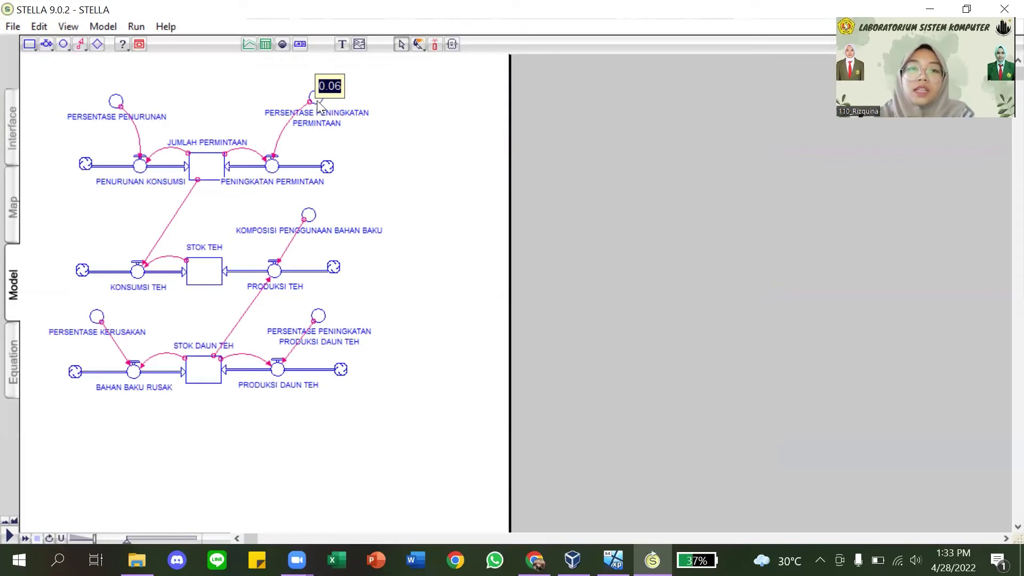
Place a graph pad on the empty area beside the model diagram and pin it there
click(250, 44)
click(538, 138)
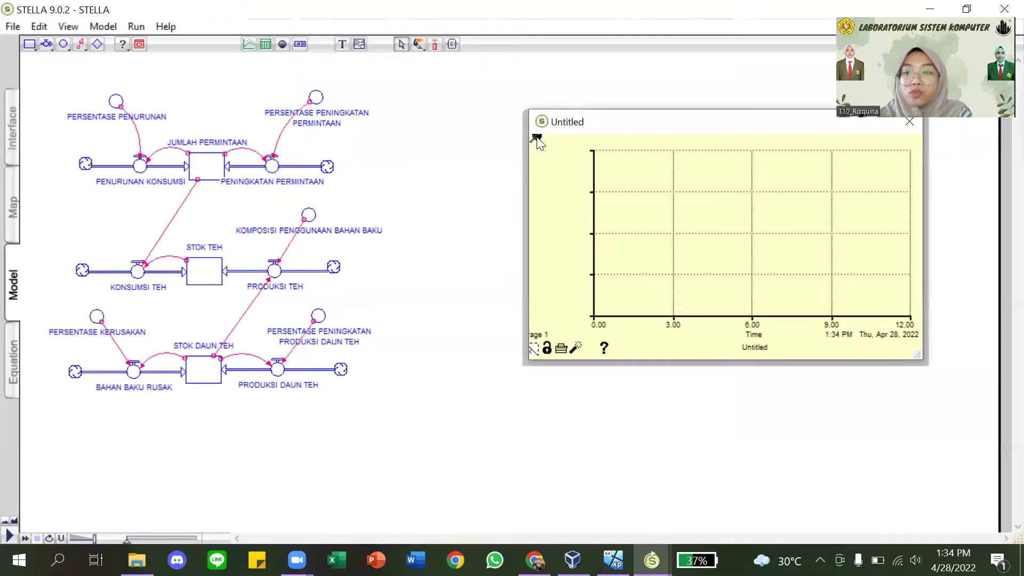
click(536, 138)
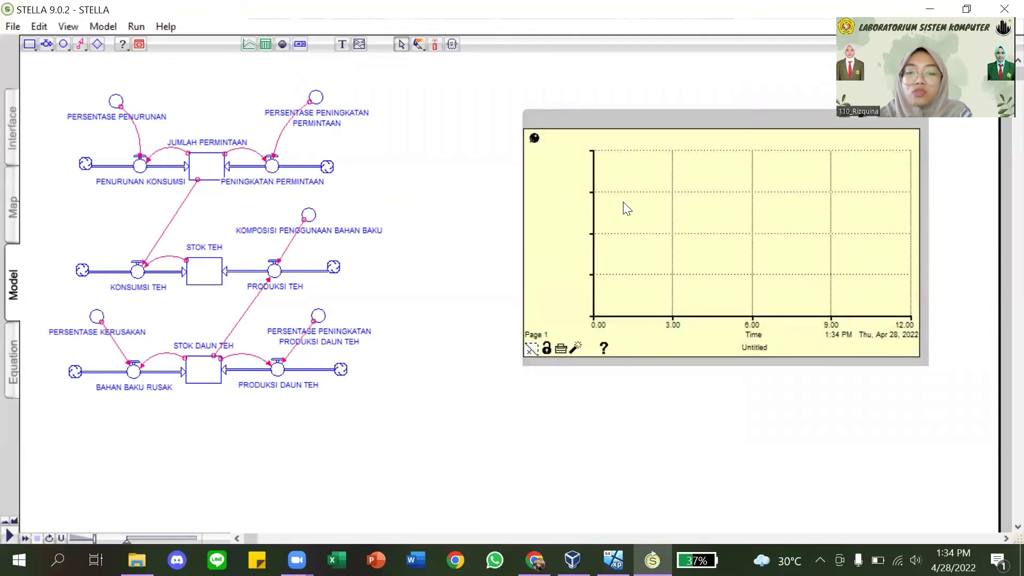
Clear the graph's title and plot JUMLAH_PERMINTAAN, STOK_DAUN_TEH, STOK_TEH, KONSUMSI_TEH and PRODUKSI_TEH as a time series
double_click(568, 217)
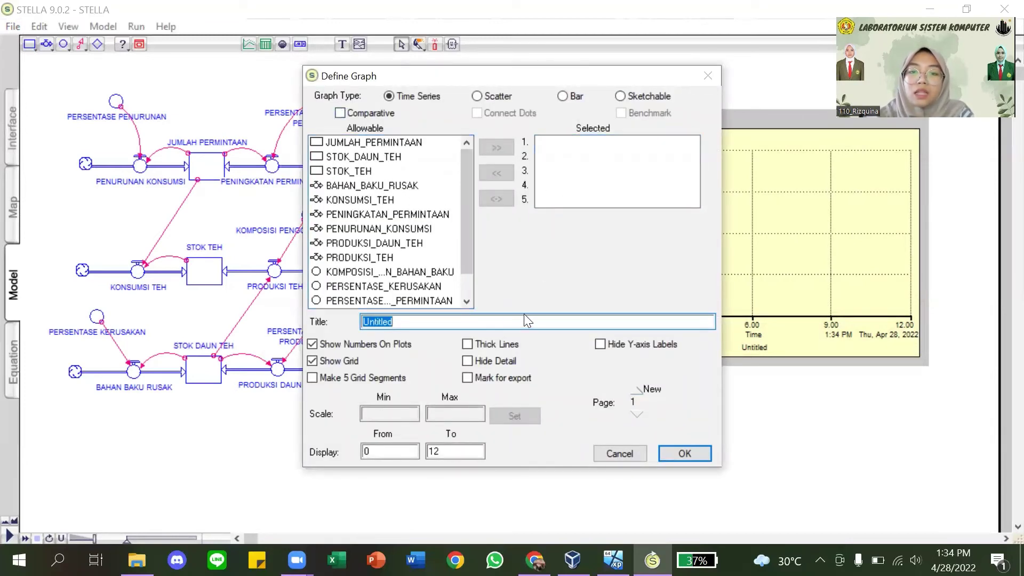
key(BackSpace)
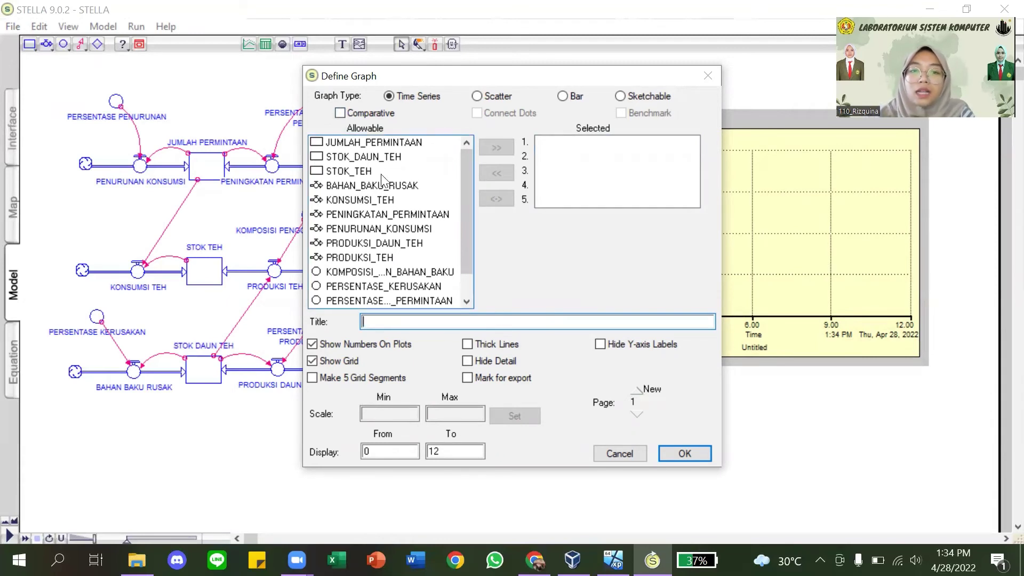
double_click(365, 143)
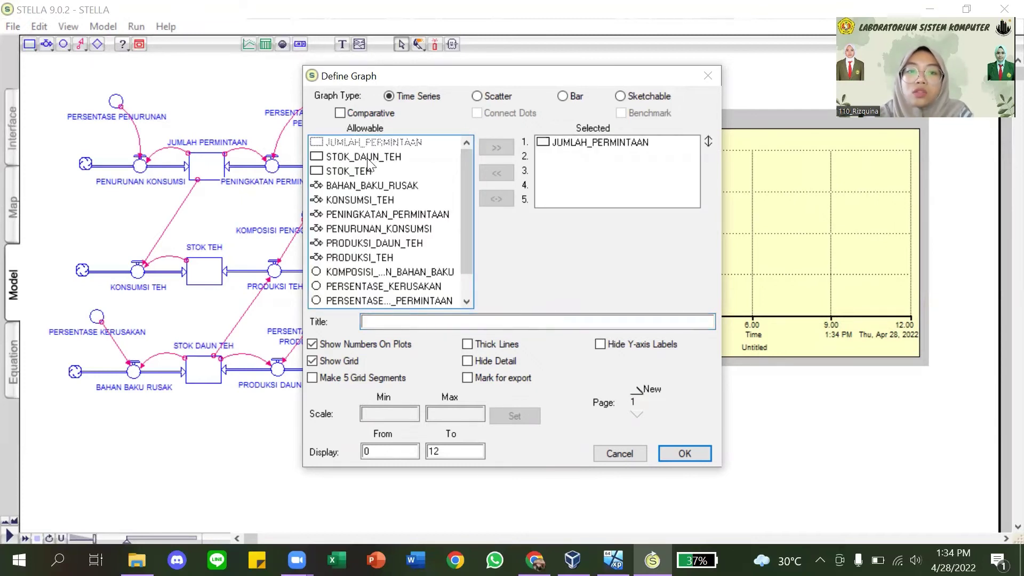
double_click(366, 159)
double_click(370, 171)
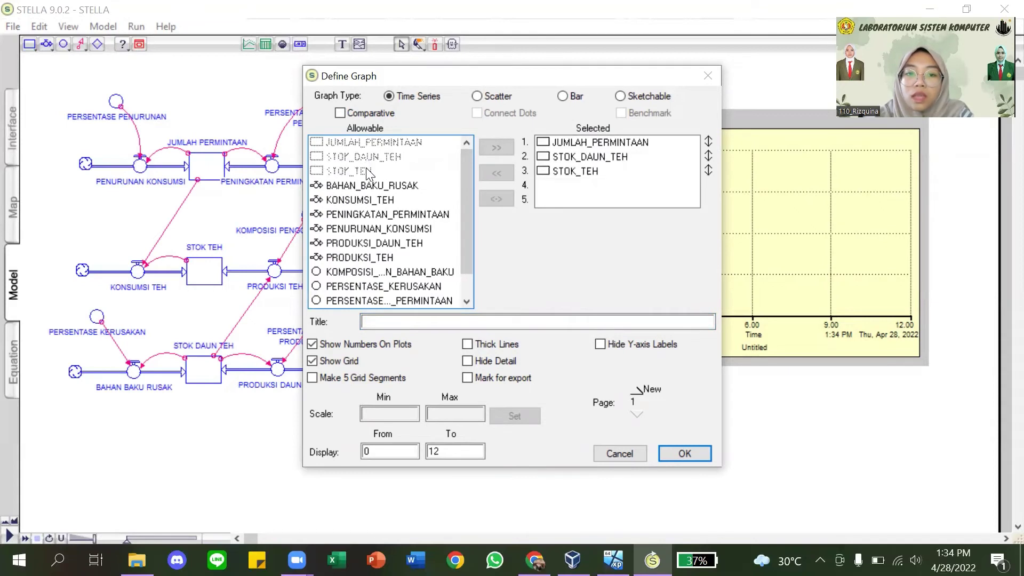
double_click(364, 201)
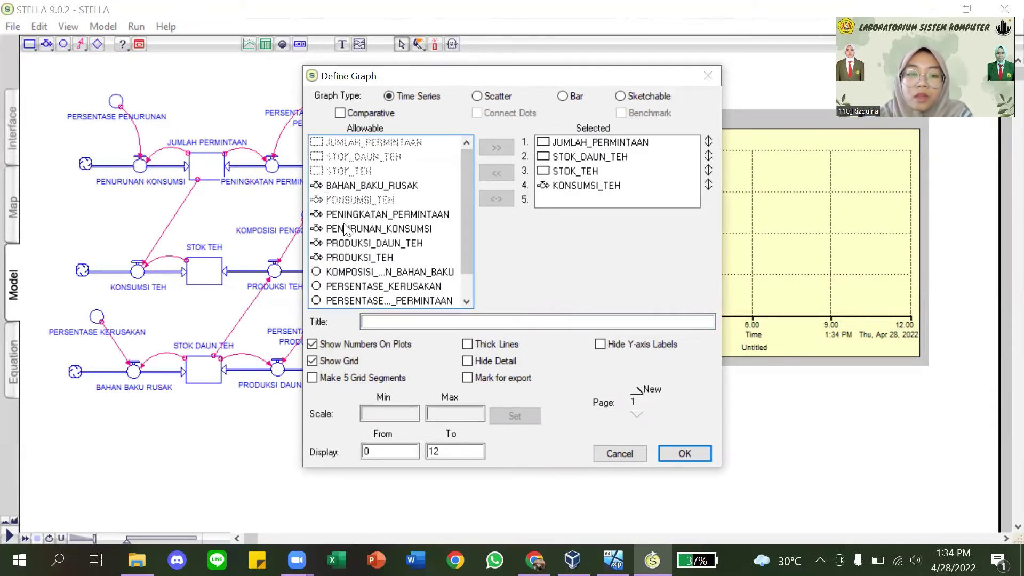
double_click(373, 259)
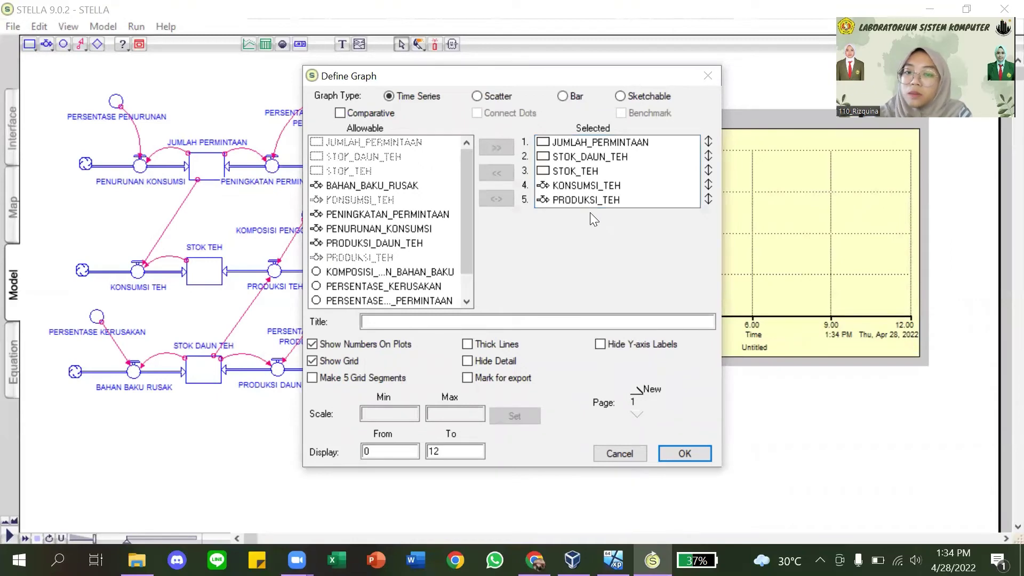
click(682, 454)
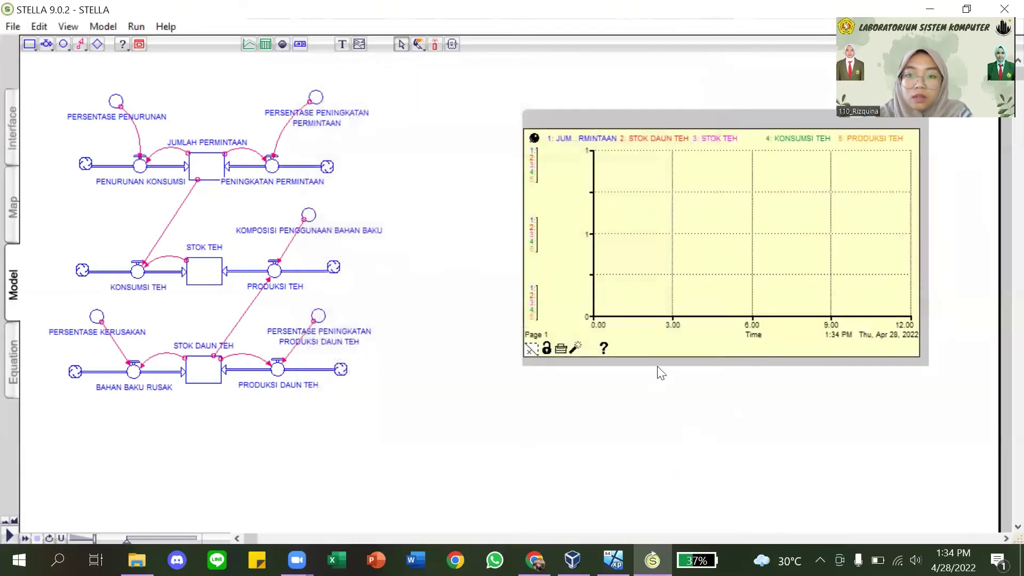
Set the simulation length from 1 to 12 with DT 1 and Months as the unit of time, and run the model
click(138, 27)
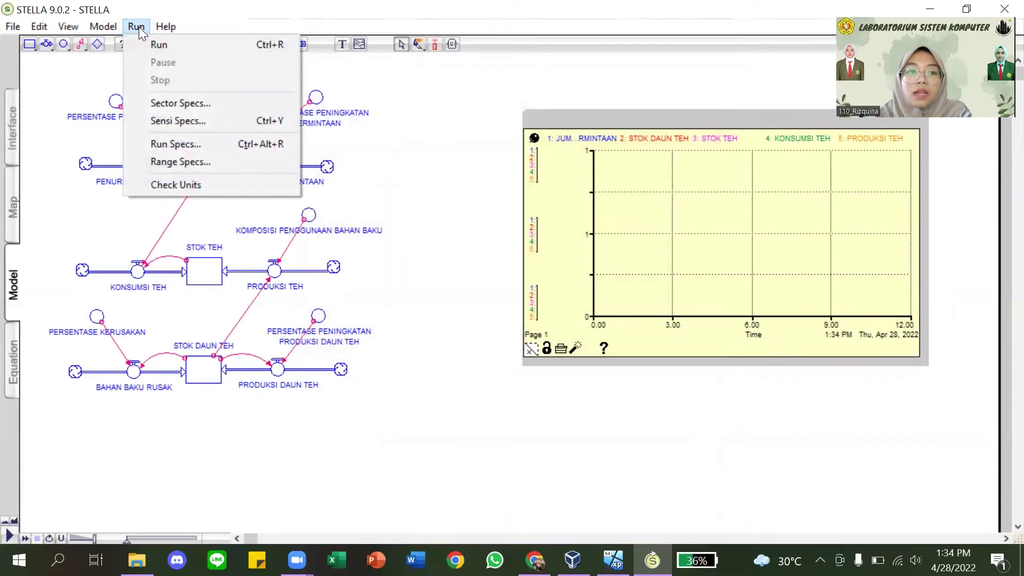
click(182, 144)
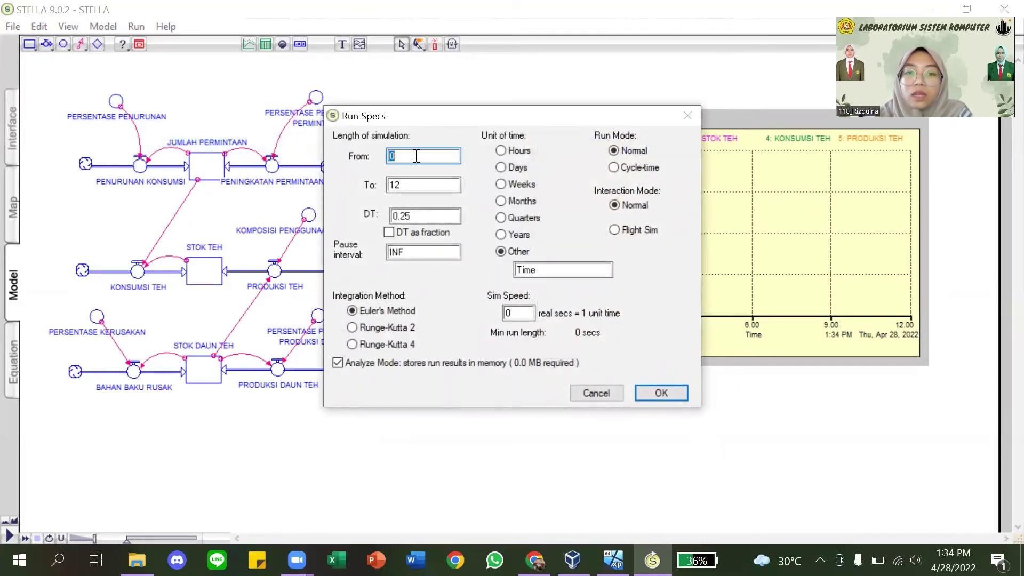
click(423, 214)
key(BackSpace)
key(BackSpace)
key(BackSpace)
key(BackSpace)
text(1)
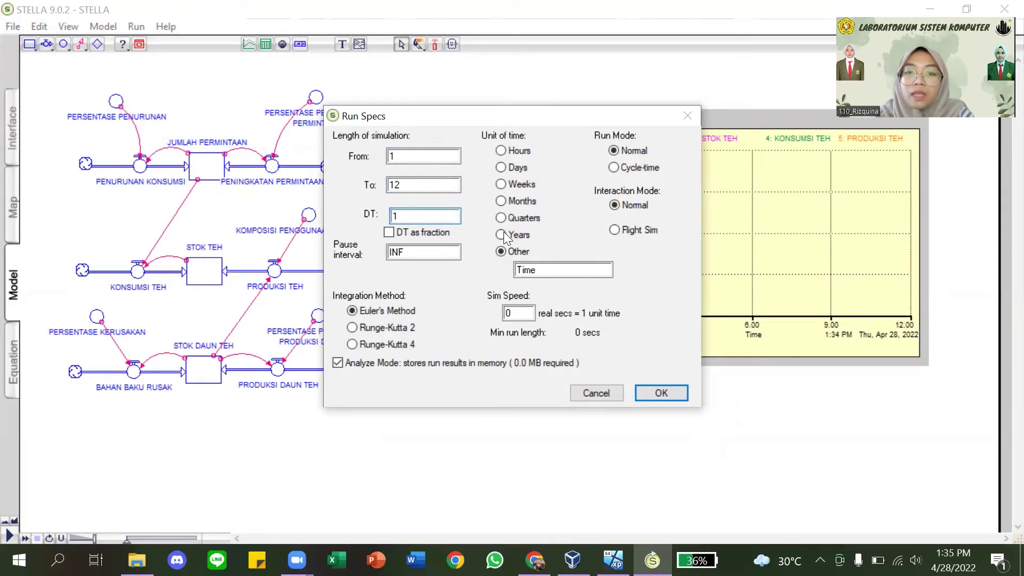
click(501, 202)
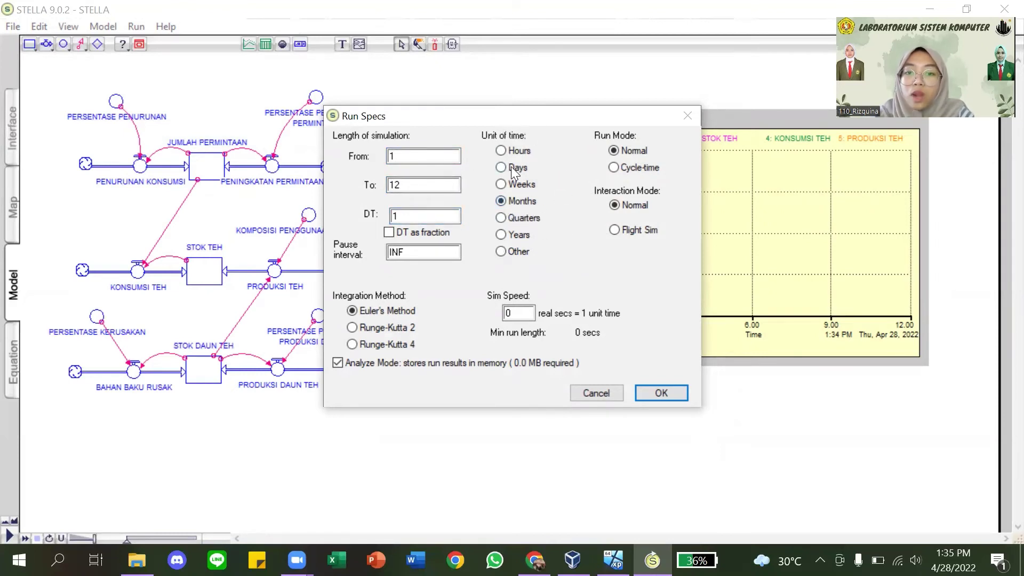
click(657, 391)
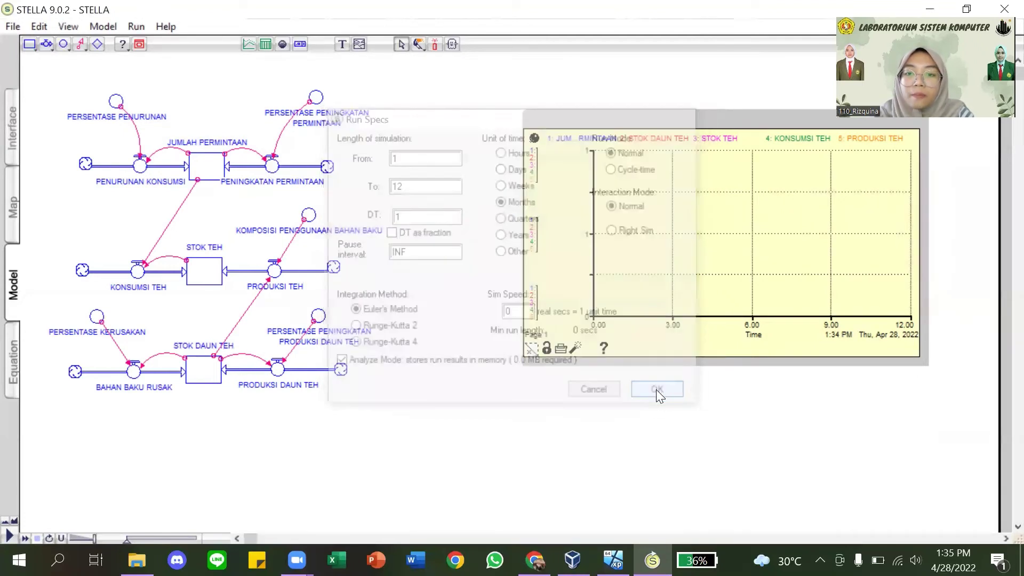
click(140, 28)
click(155, 40)
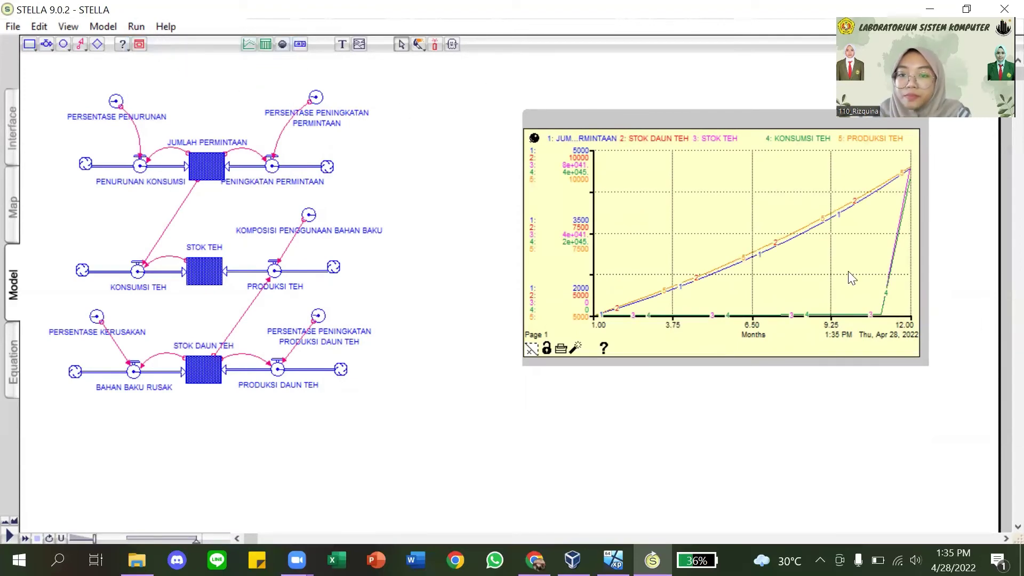
Place a table pad below the graph and pin it there
click(267, 43)
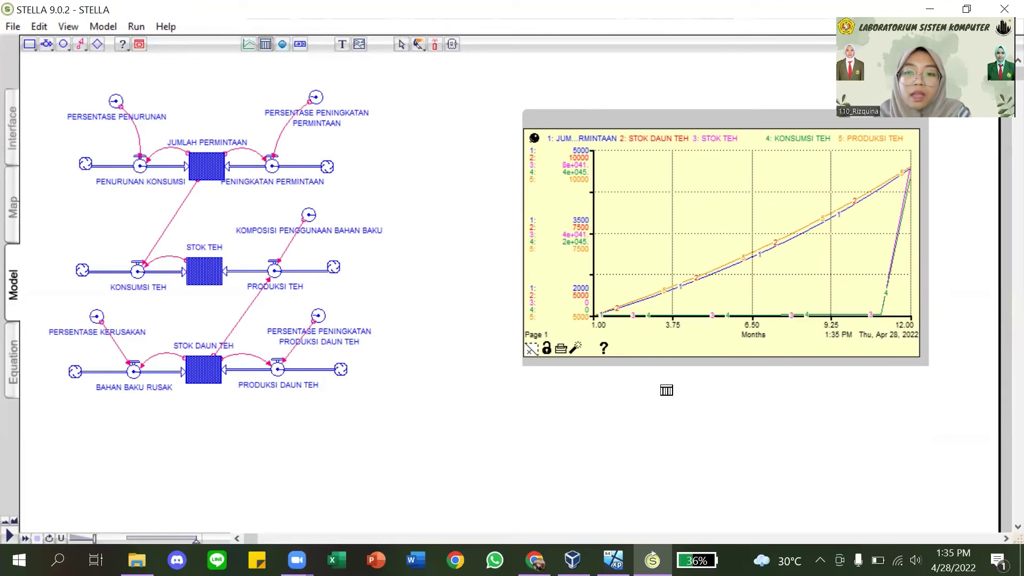
click(550, 386)
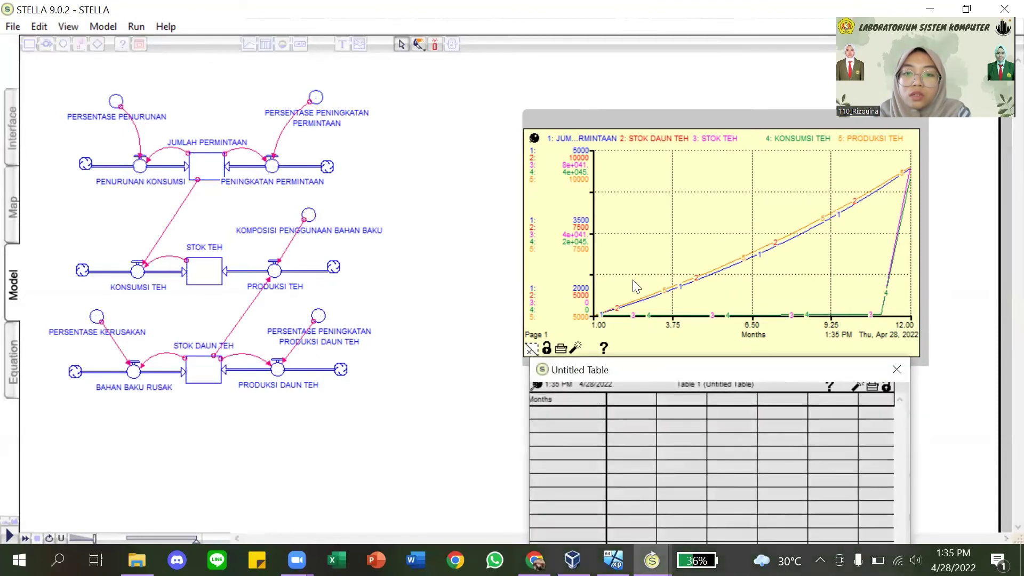
click(636, 123)
click(537, 384)
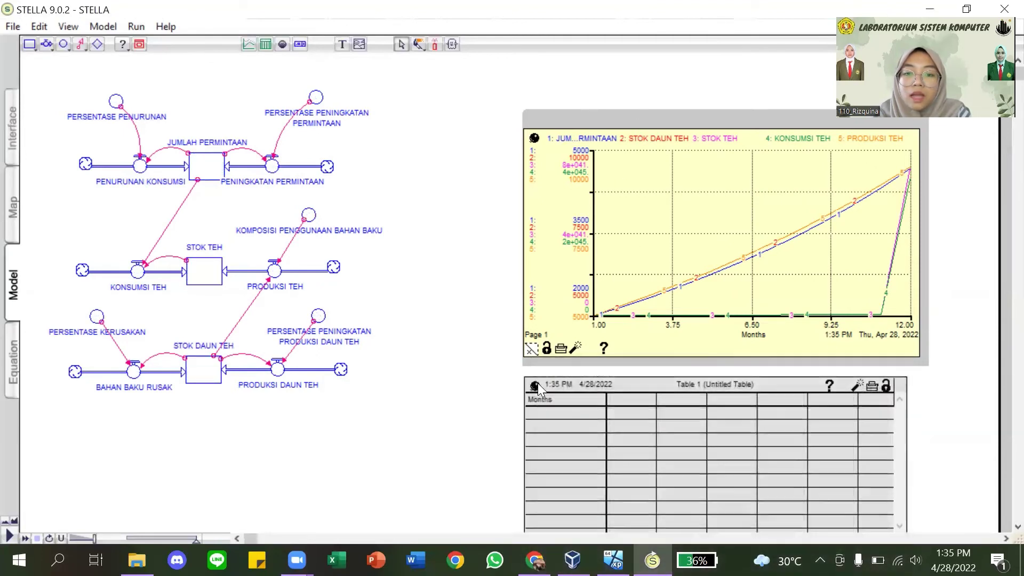
Move the graph pad and the table pad further up the area beside the diagram and pin both in place
click(534, 138)
drag(596, 127, 585, 77)
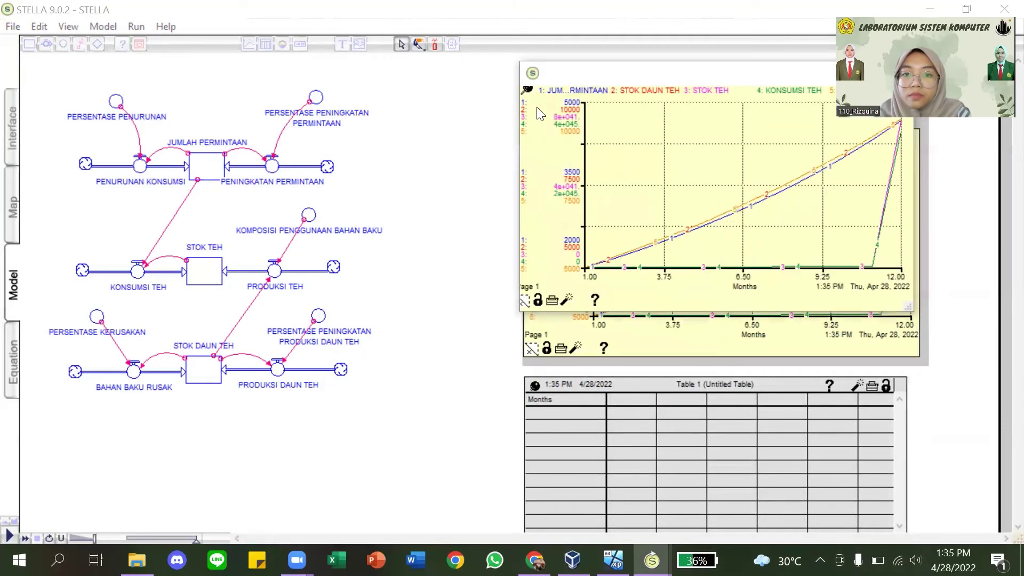
click(525, 90)
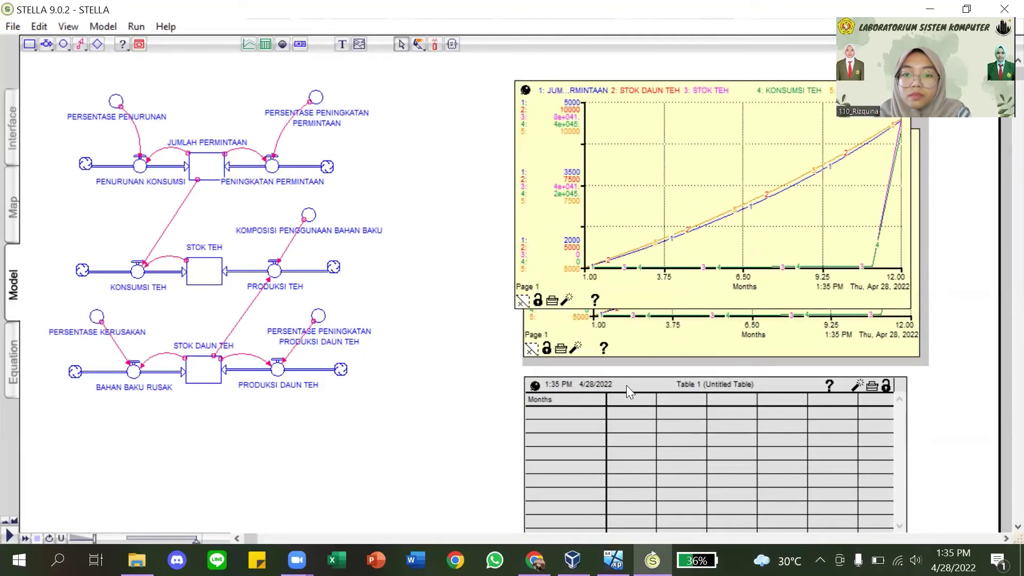
click(536, 384)
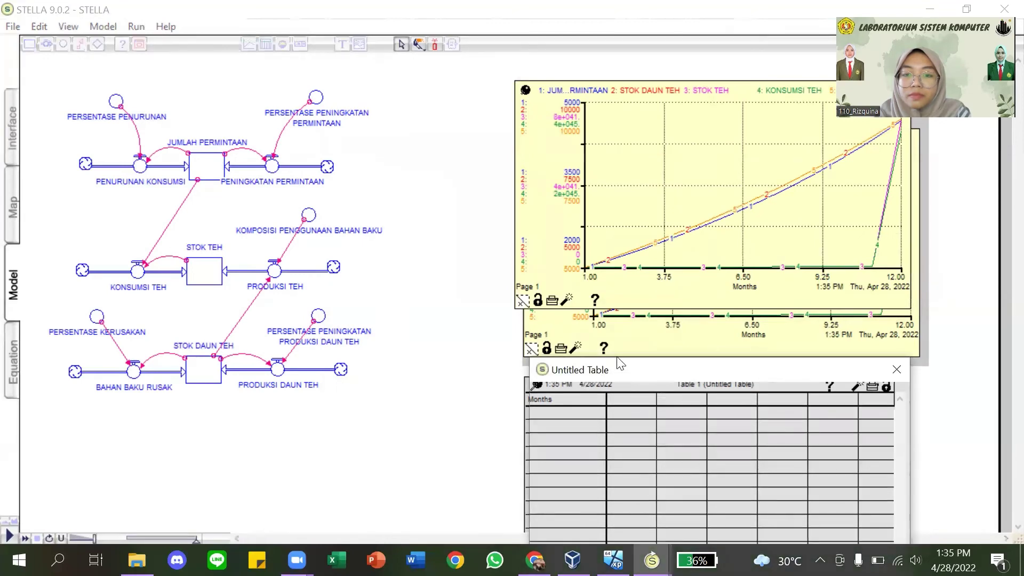
drag(620, 365, 582, 230)
click(537, 239)
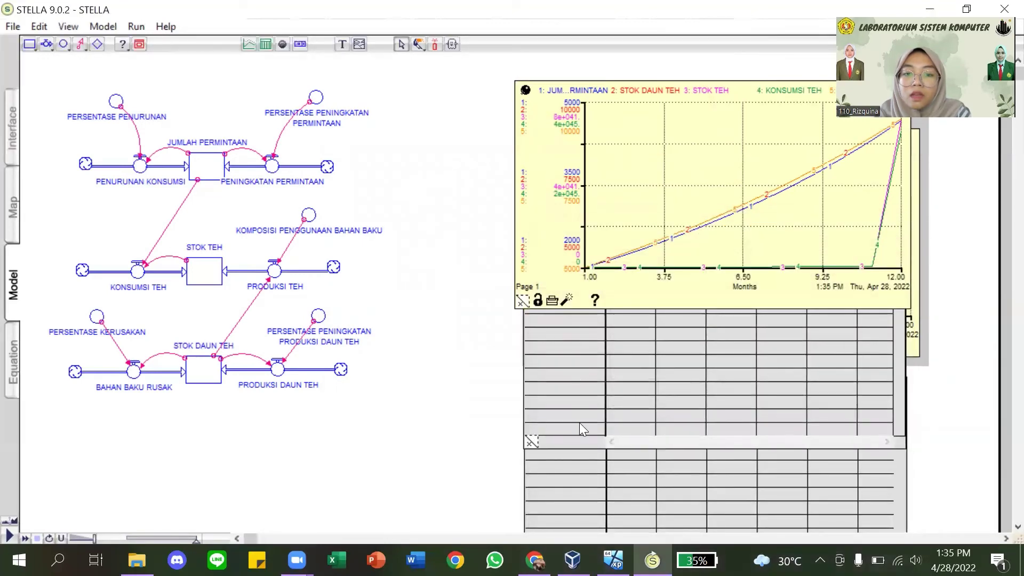
Define the table to report JUMLAH_PERMINTAAN, STOK_DAUN_TEH, STOK_TEH, KONSUMSI_TEH and PRODUKSI_TEH
double_click(591, 402)
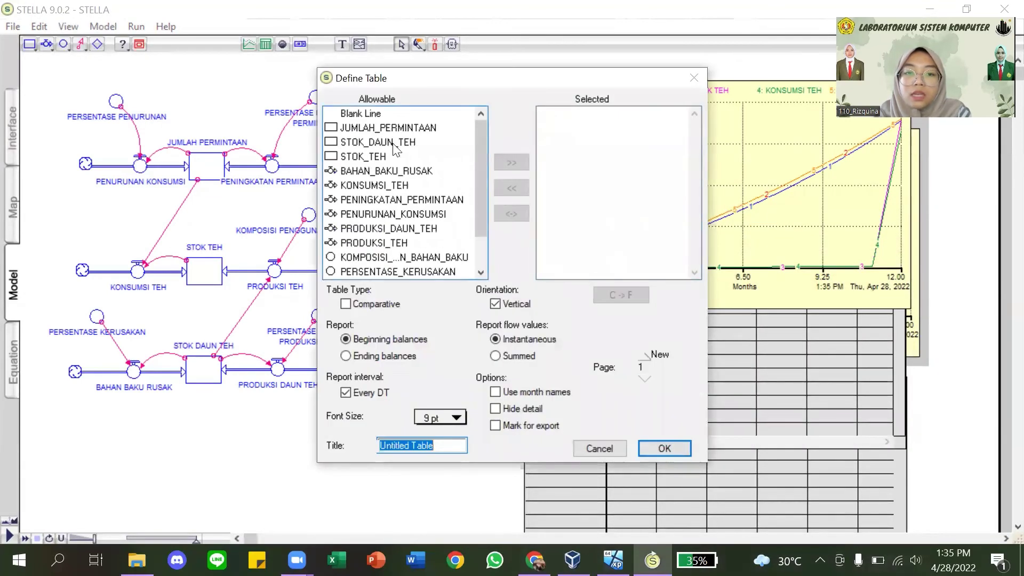
double_click(384, 128)
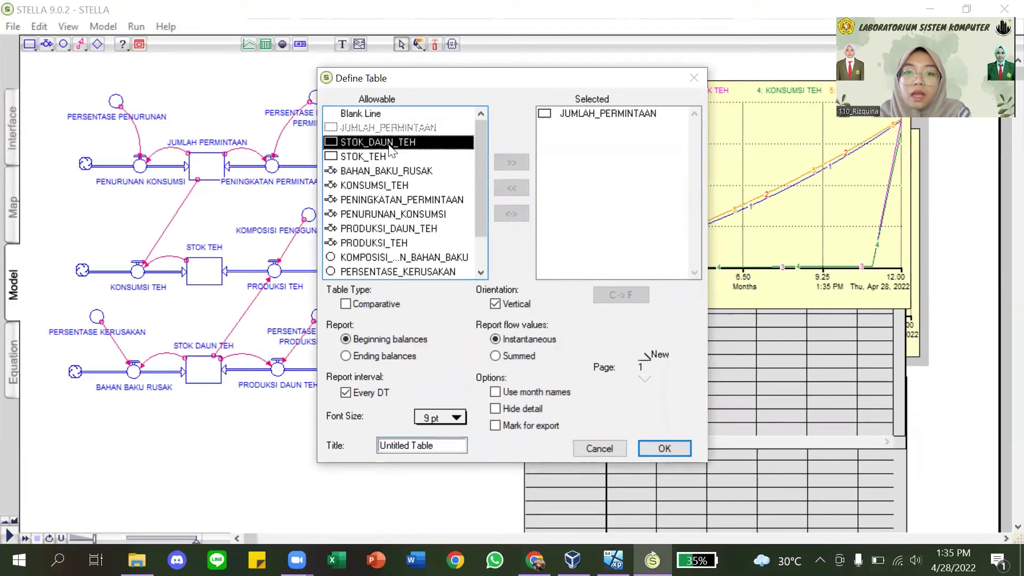
double_click(389, 143)
double_click(377, 156)
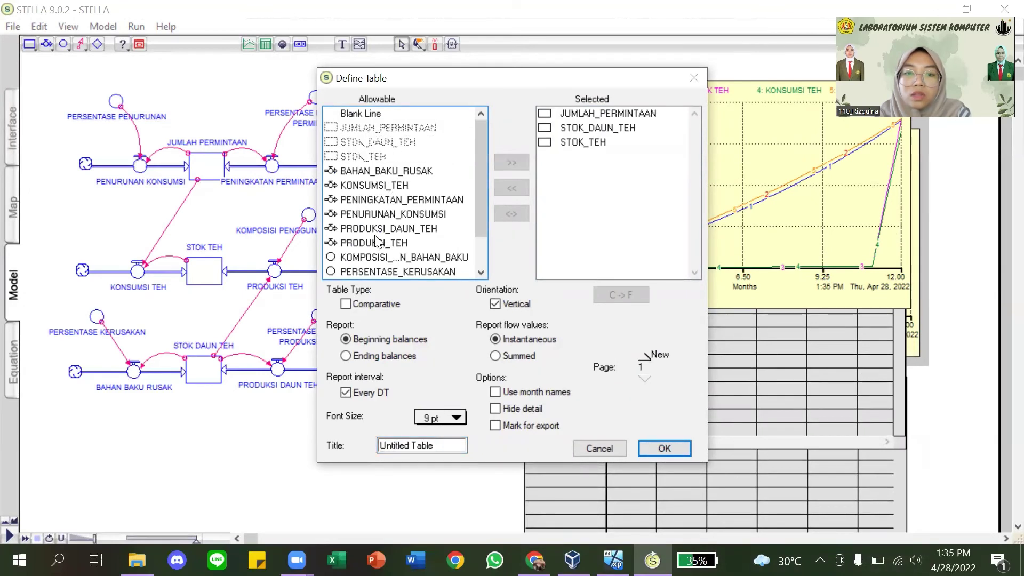
double_click(393, 186)
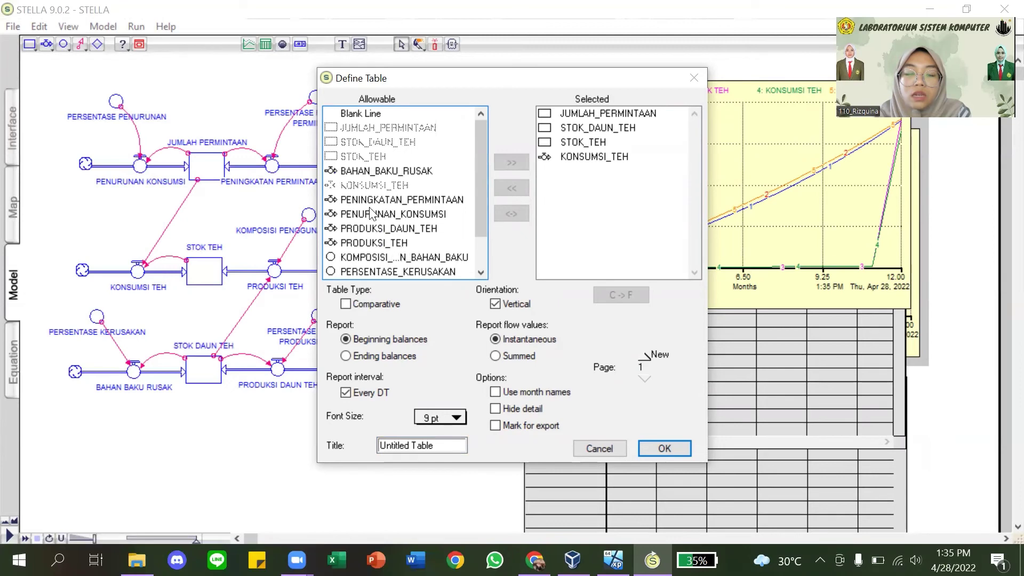
double_click(373, 244)
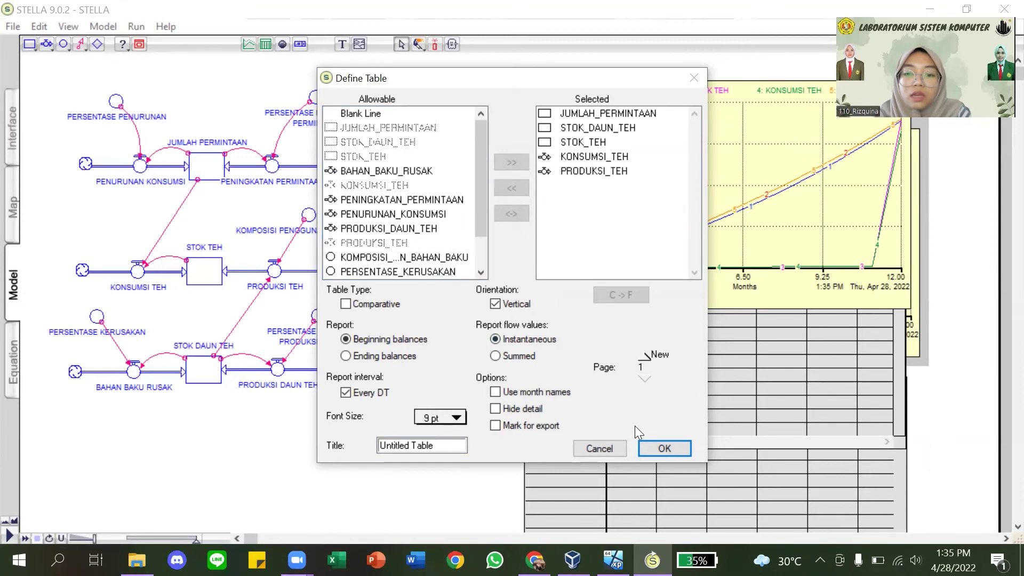
click(661, 450)
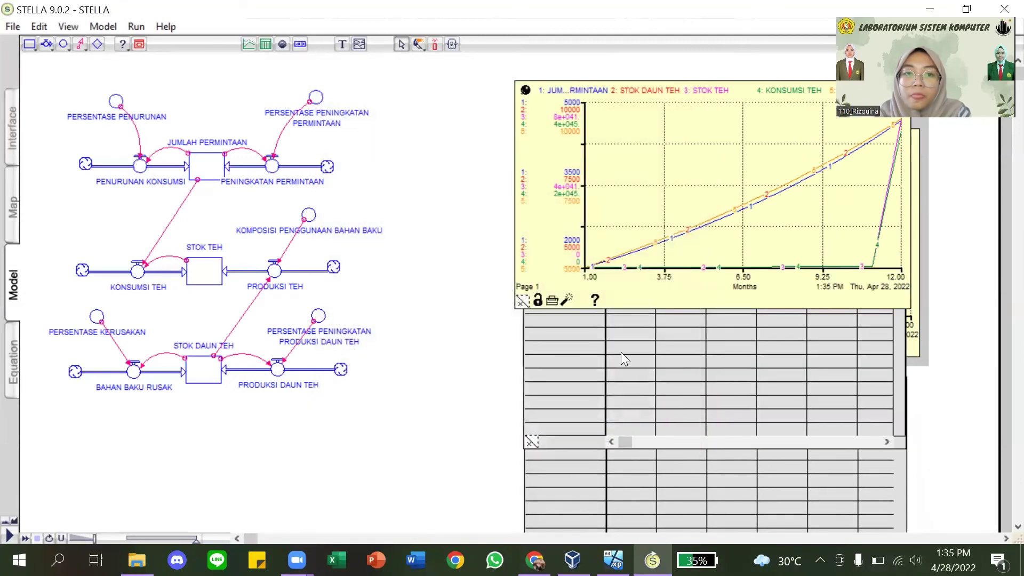
Run the model to fill the table and bring the table pad to the front
click(136, 26)
click(160, 47)
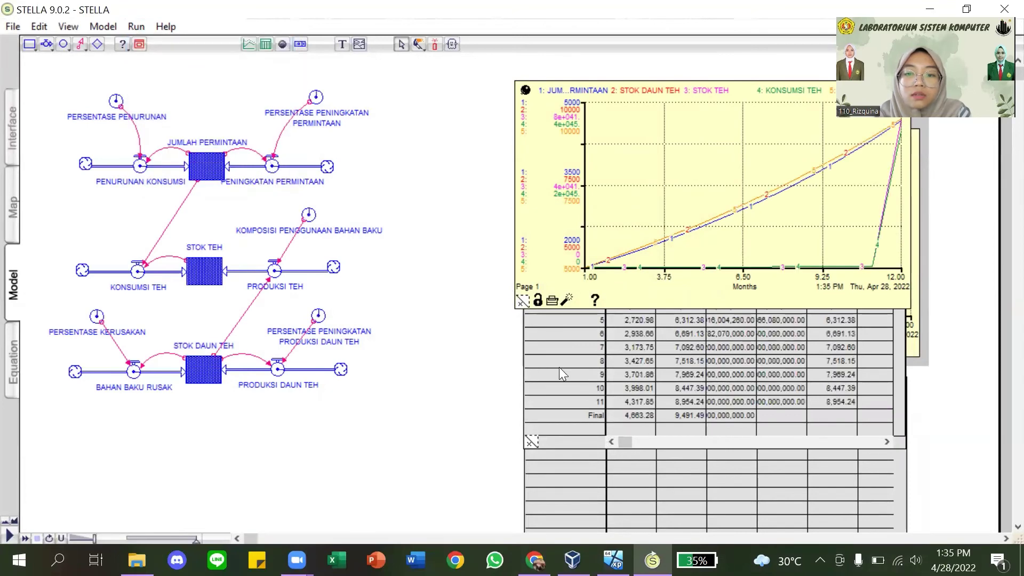
click(581, 357)
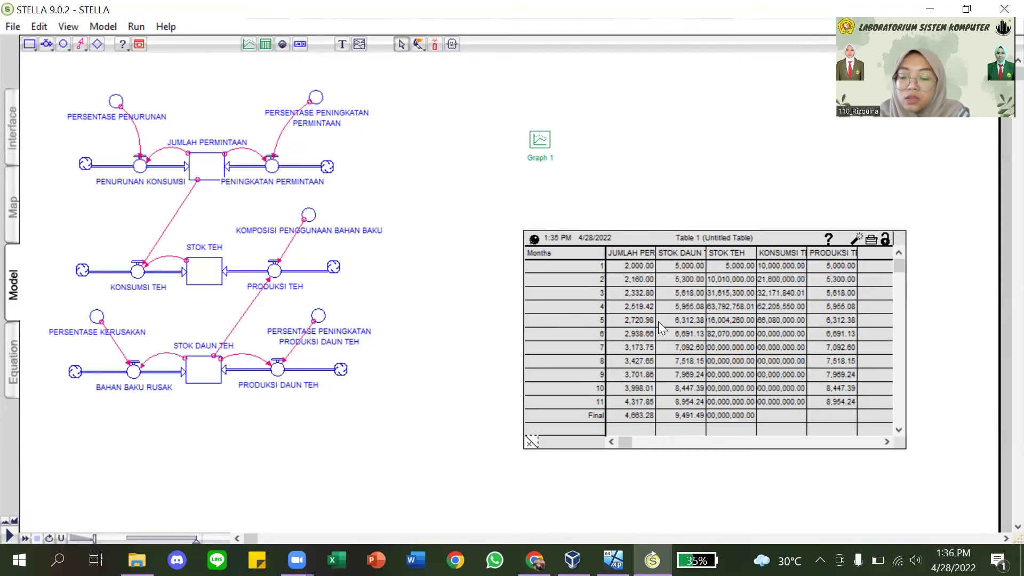
Unpin the table pad and reopen Graph 1, moving its window clear of the table to examine the plotted curves
click(536, 237)
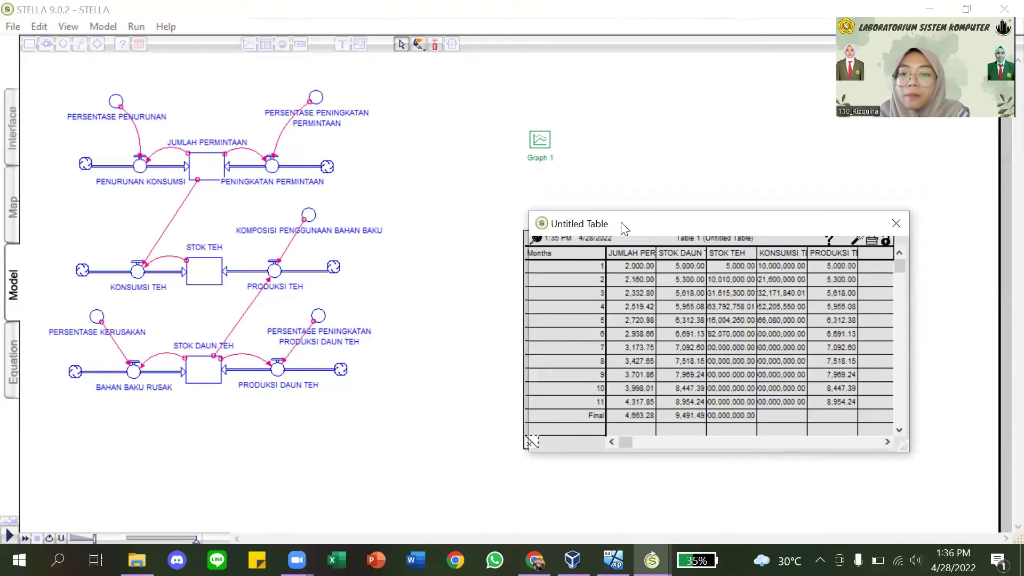
drag(621, 223, 617, 244)
click(539, 144)
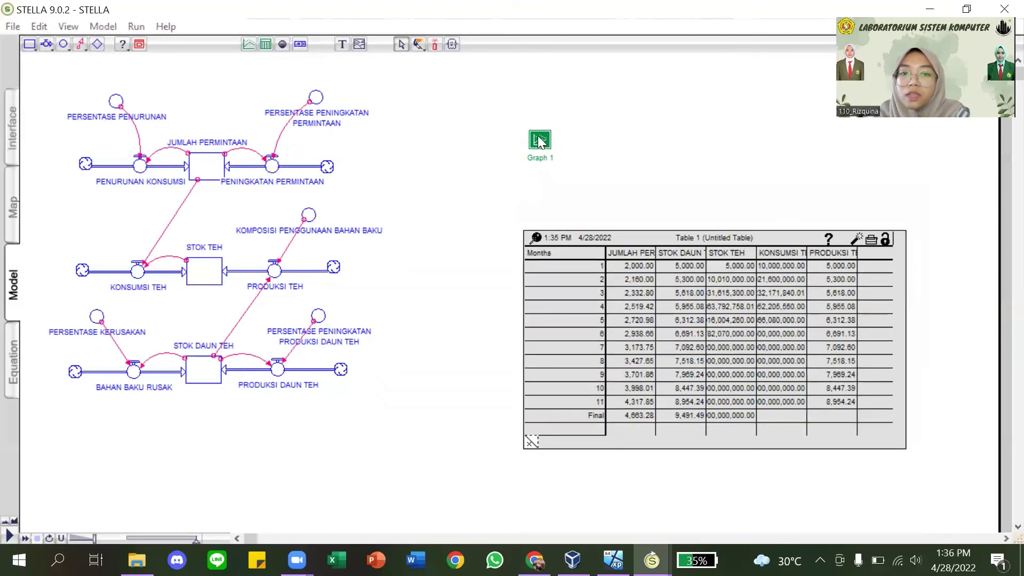
double_click(539, 137)
drag(574, 86, 482, 73)
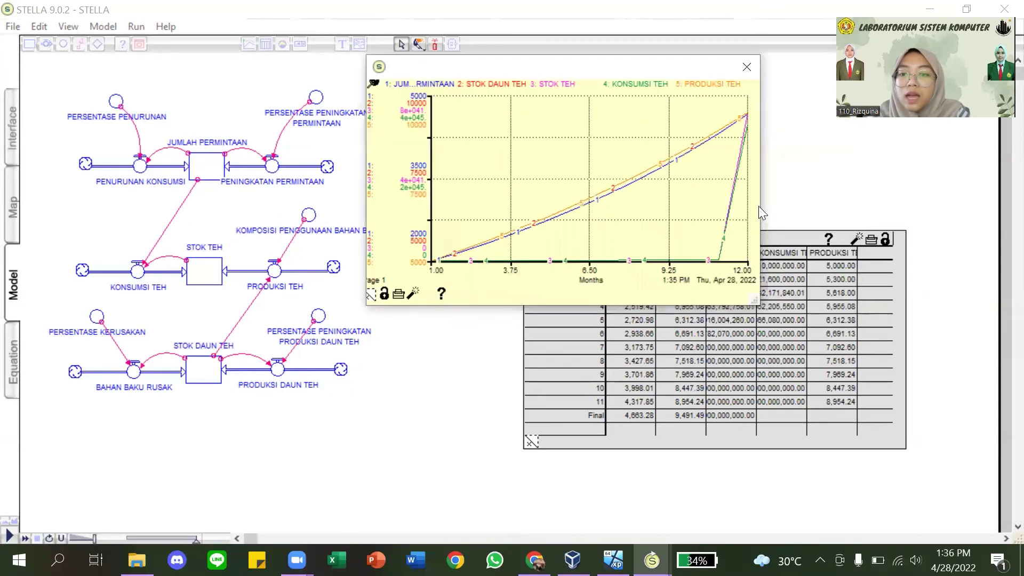
click(778, 236)
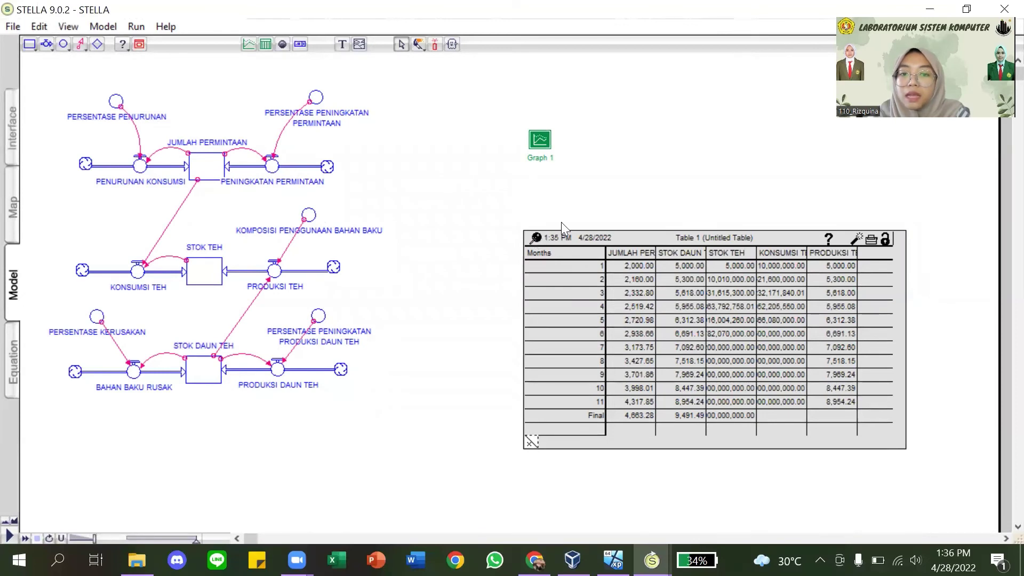
double_click(539, 139)
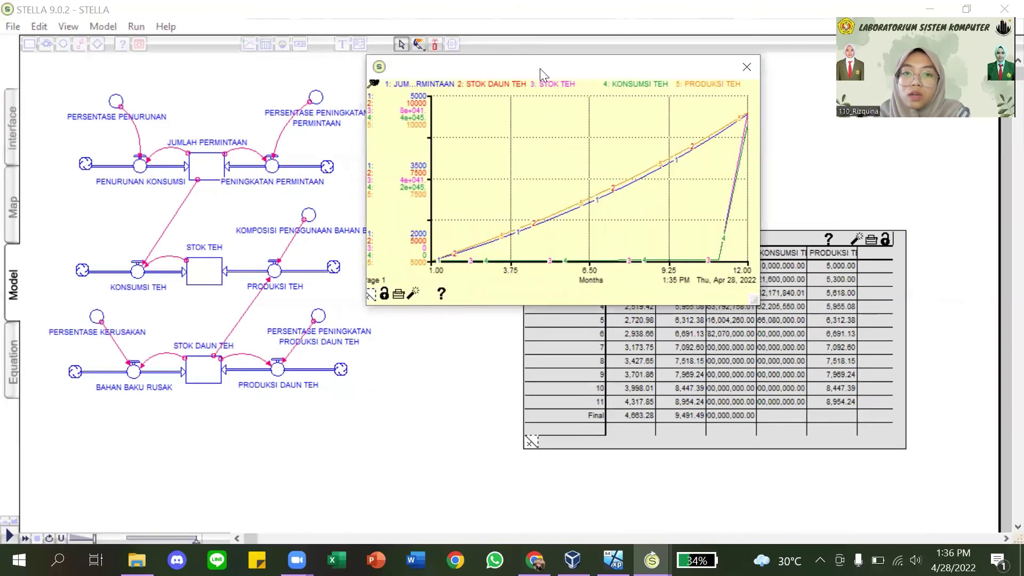
drag(540, 68, 541, 49)
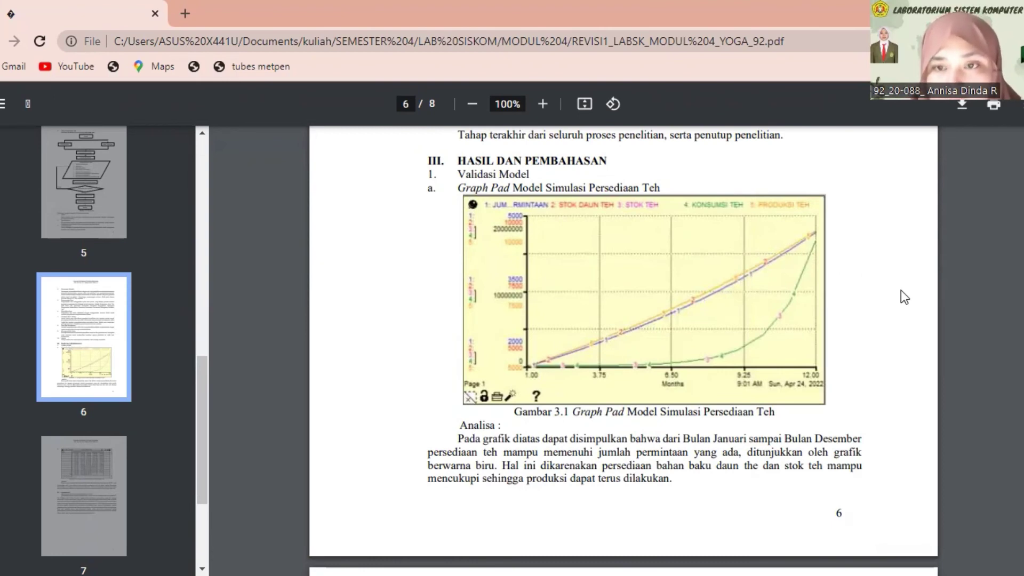
In the PDF report open in the browser, read the table pad figure, its analysis and the conclusion on page 7
scroll(901, 290, down, 7)
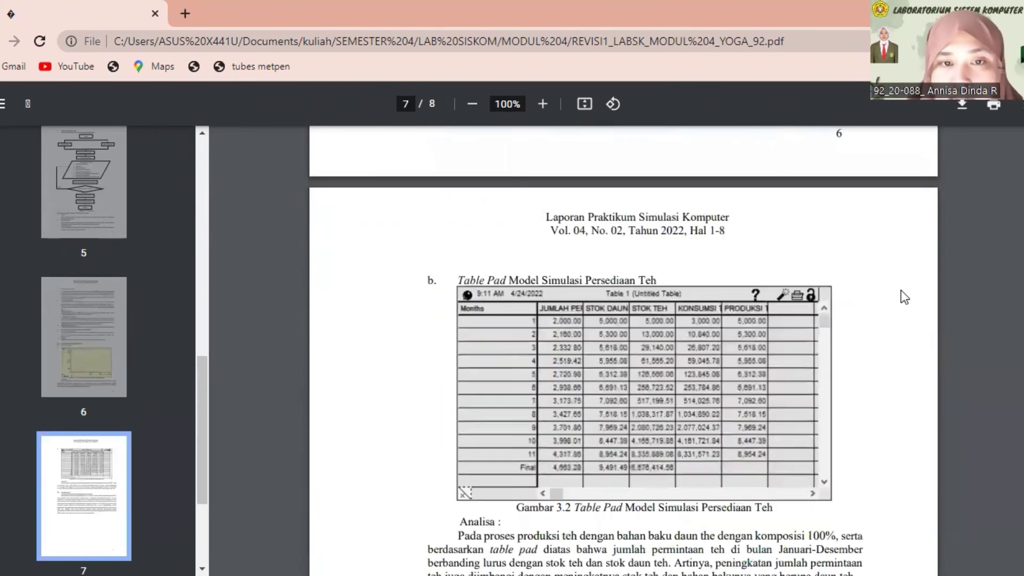
scroll(901, 291, down, 1)
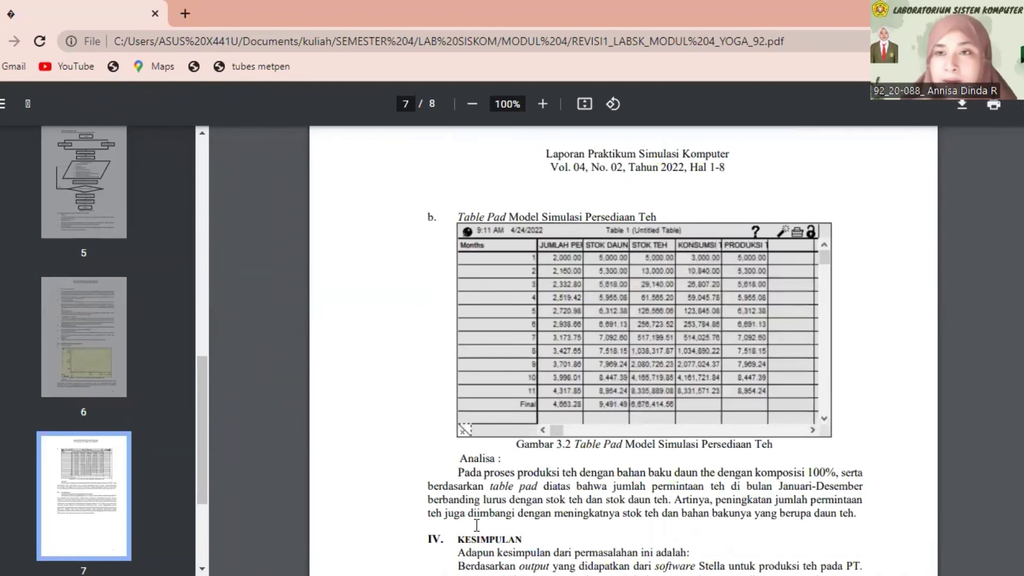
scroll(476, 525, down, 4)
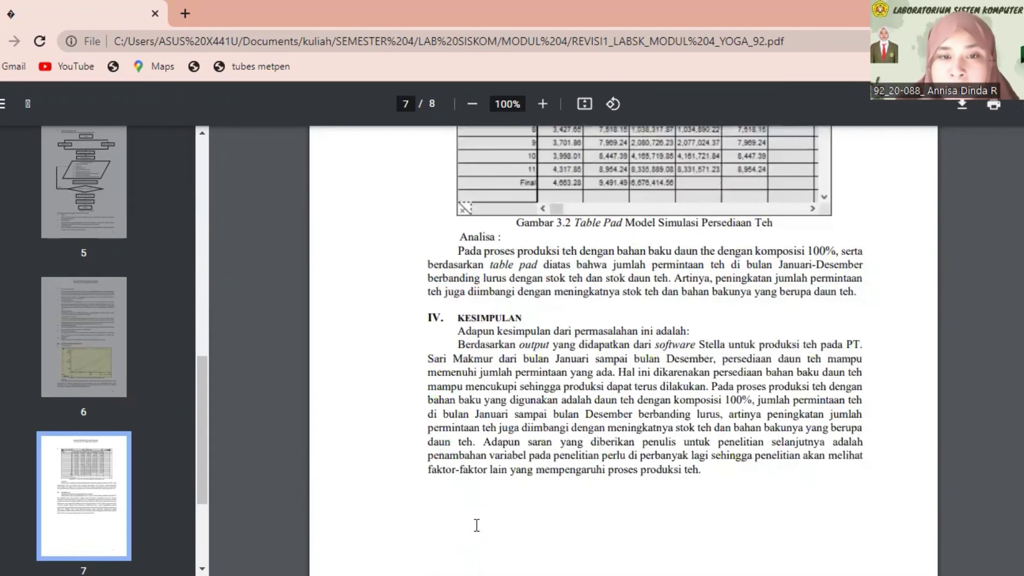